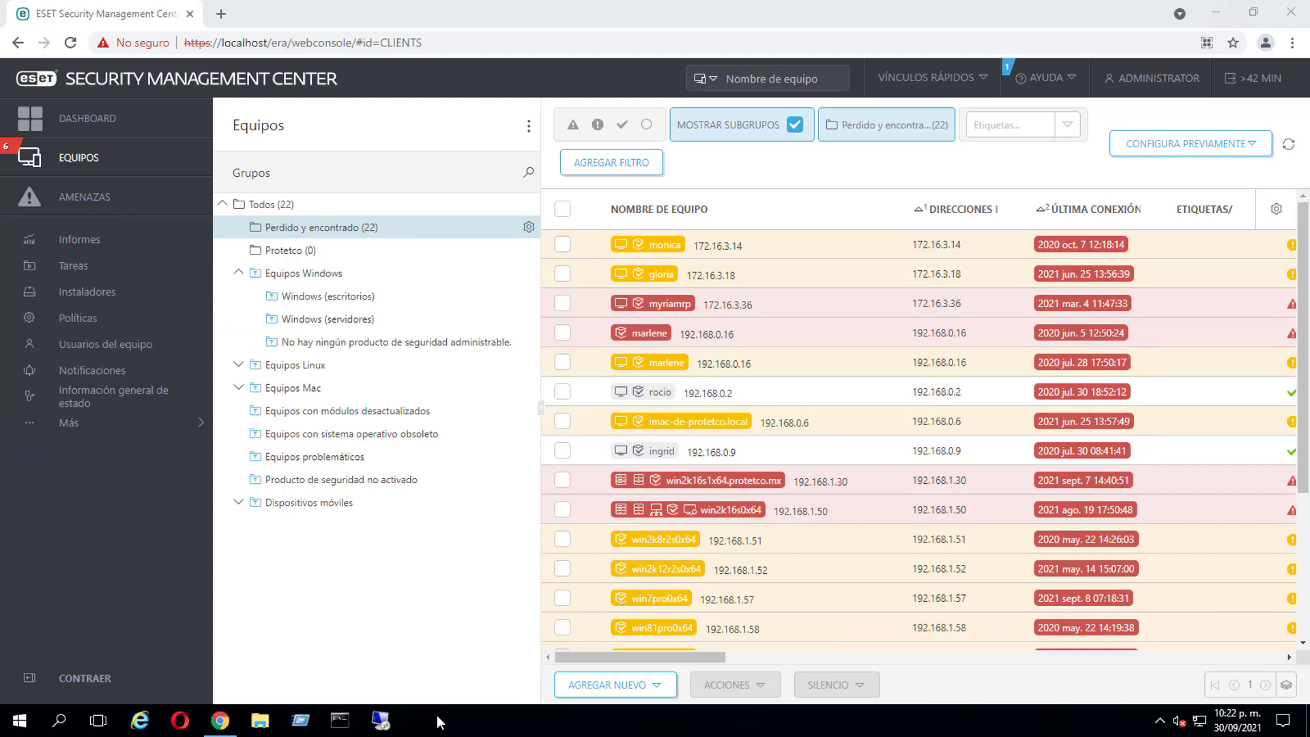
# Open a command prompt window by running CMD from the Windows Run dialog.
pyautogui.press('super+r')
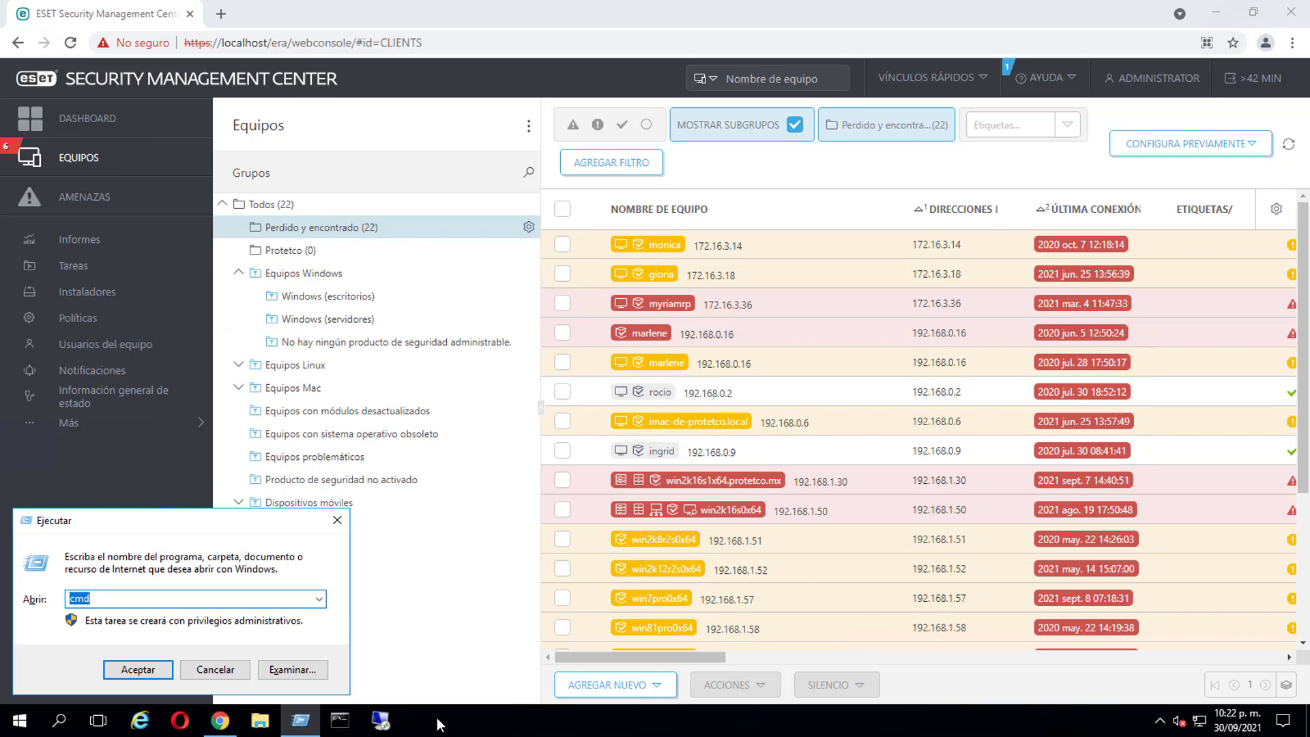
pyautogui.write('CMD')
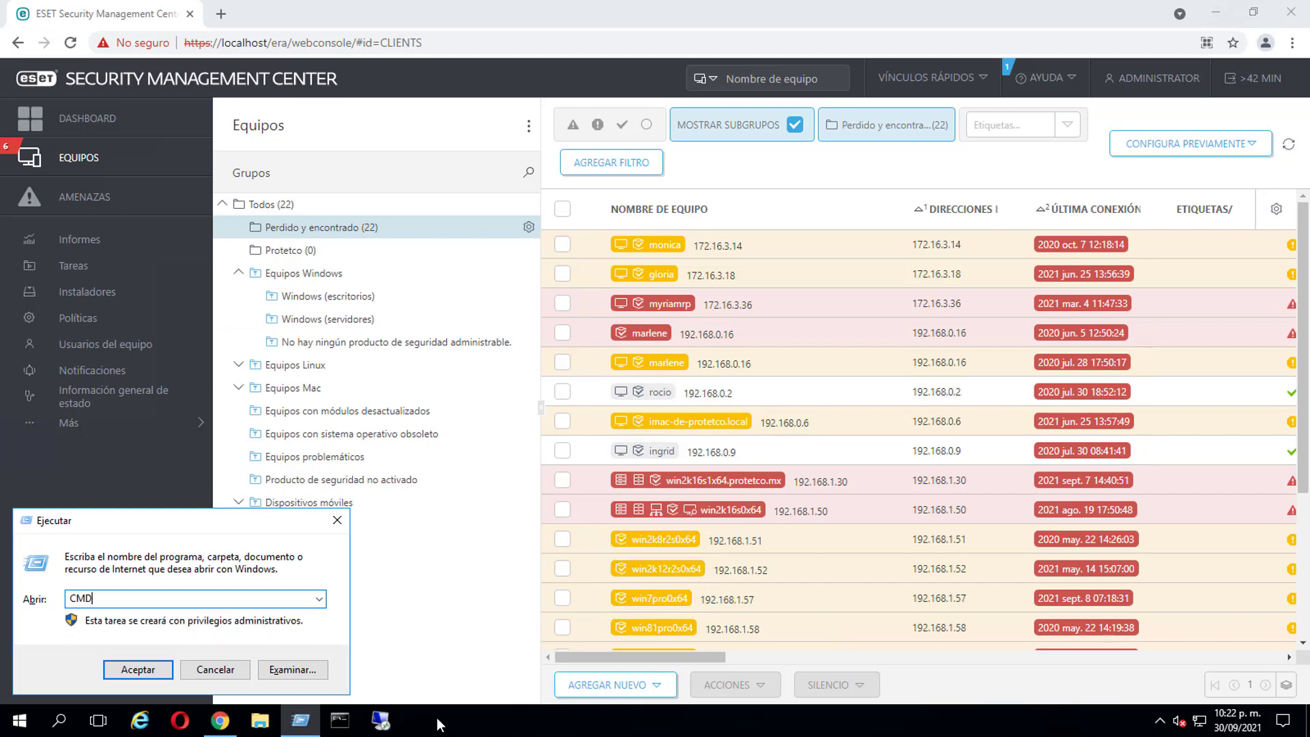
pyautogui.press('Return')
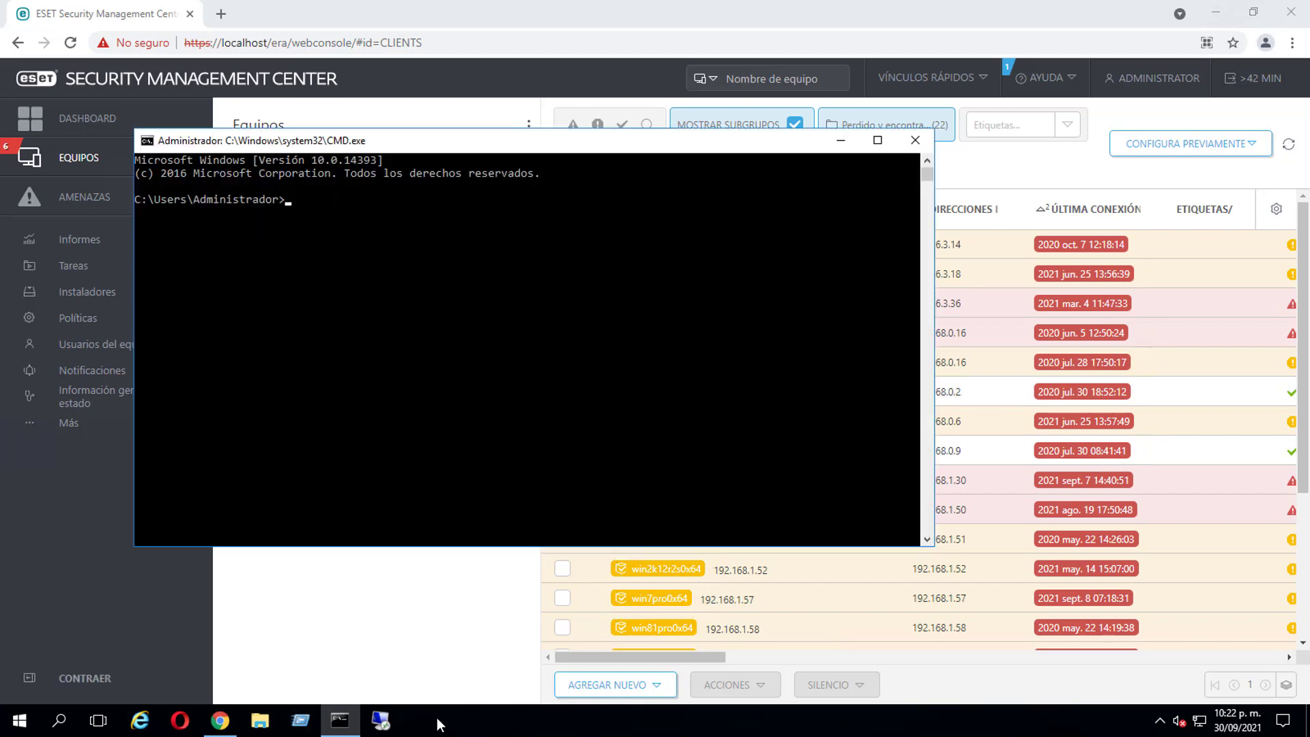
# Launch Símbolo del sistema as administrator from the Sistema de Windows programs and move its window clear of the first console.
pyautogui.click(19, 722)
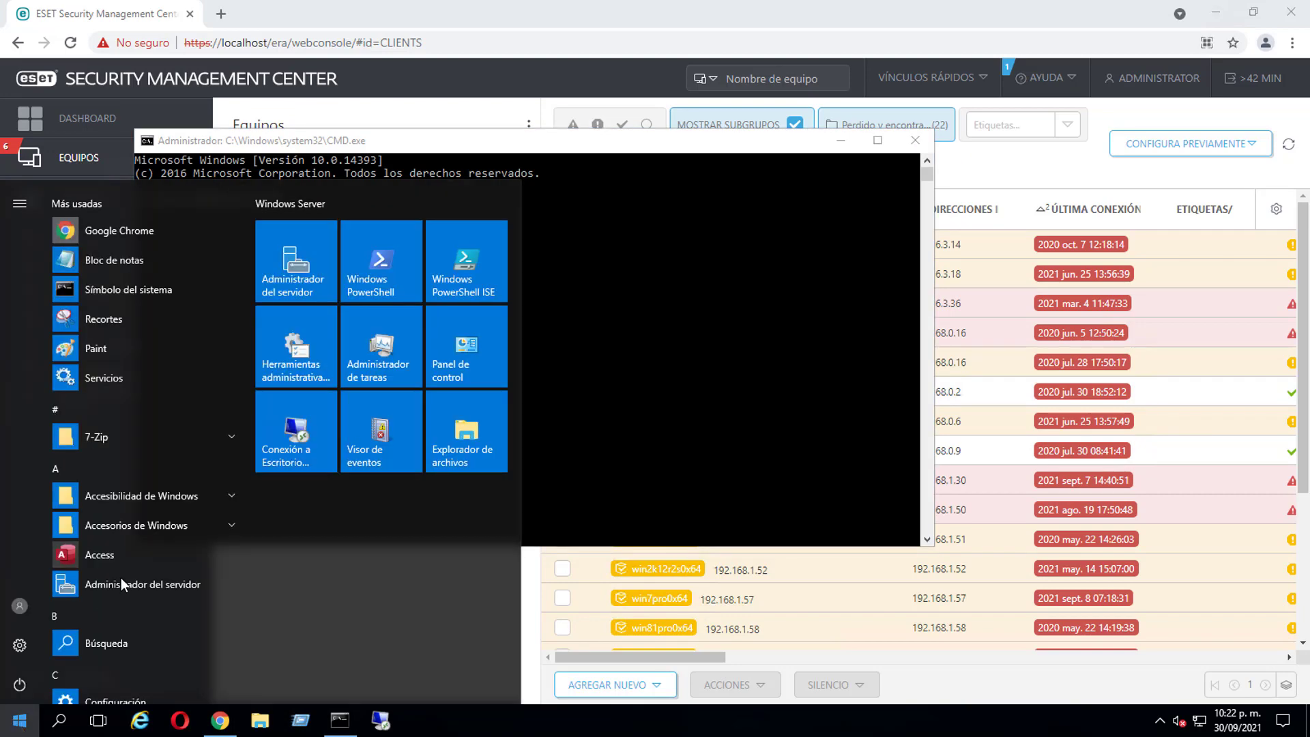
pyautogui.scroll(-15, 125, 576)
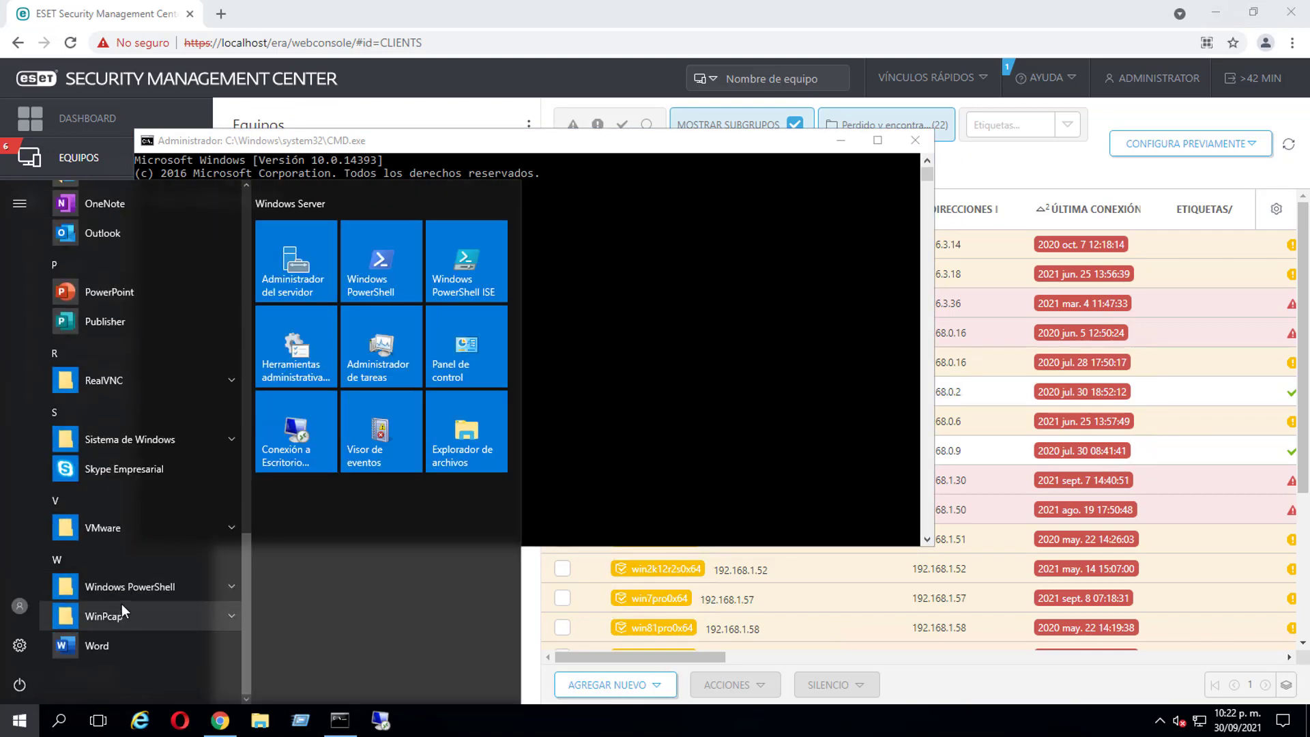
pyautogui.click(135, 441)
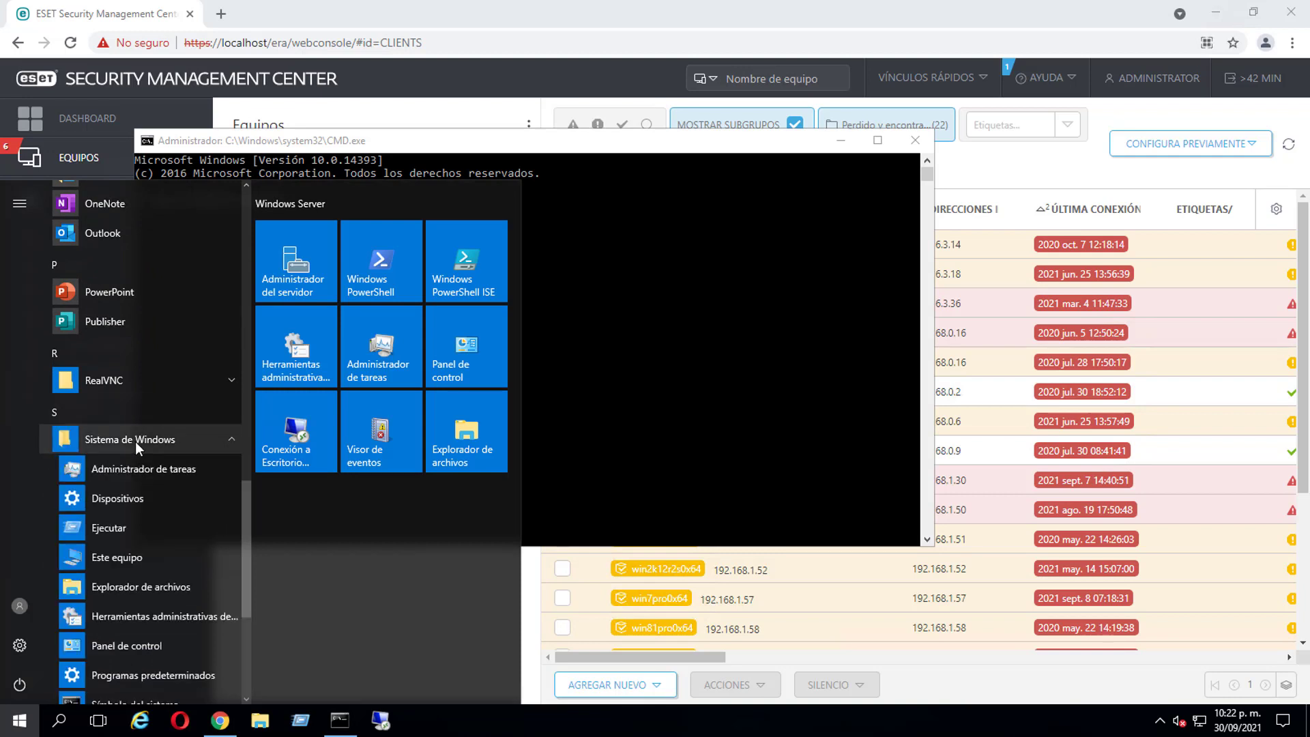
pyautogui.scroll(-3, 130, 557)
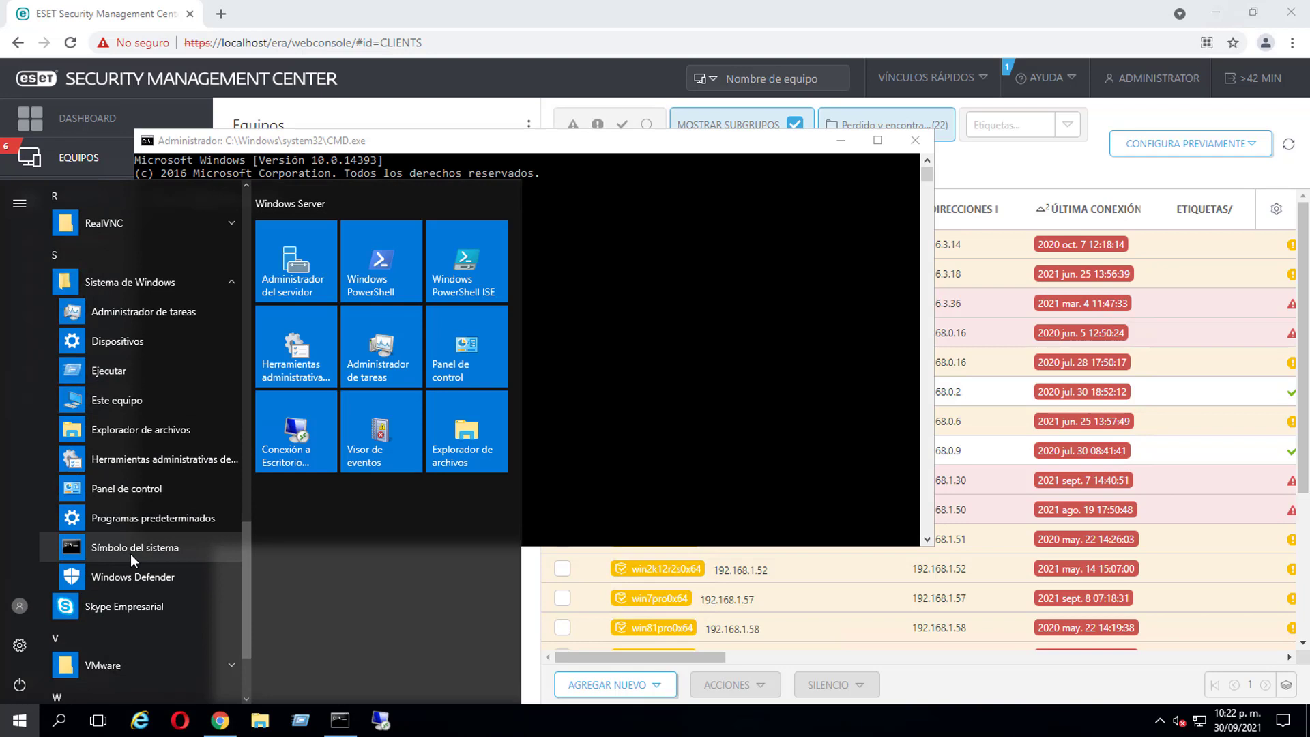
pyautogui.rightClick(129, 554)
pyautogui.moveTo(244, 605)
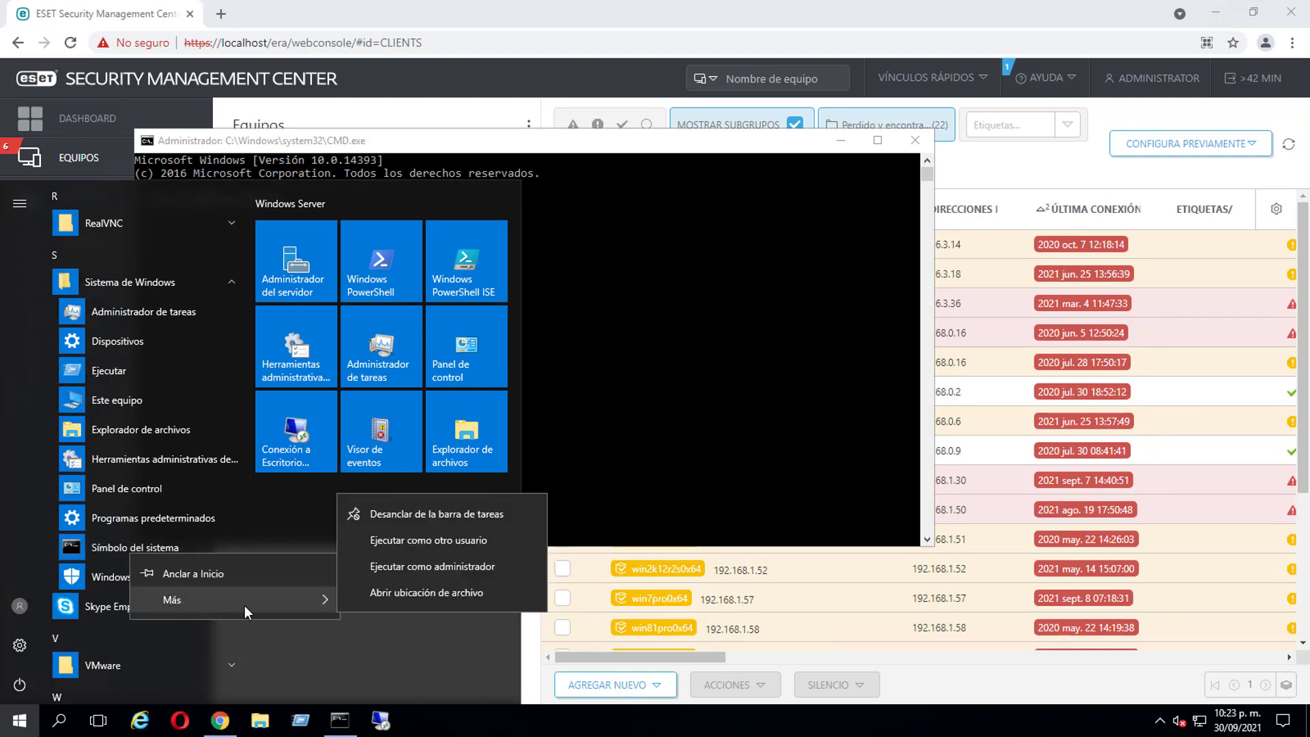
pyautogui.click(429, 569)
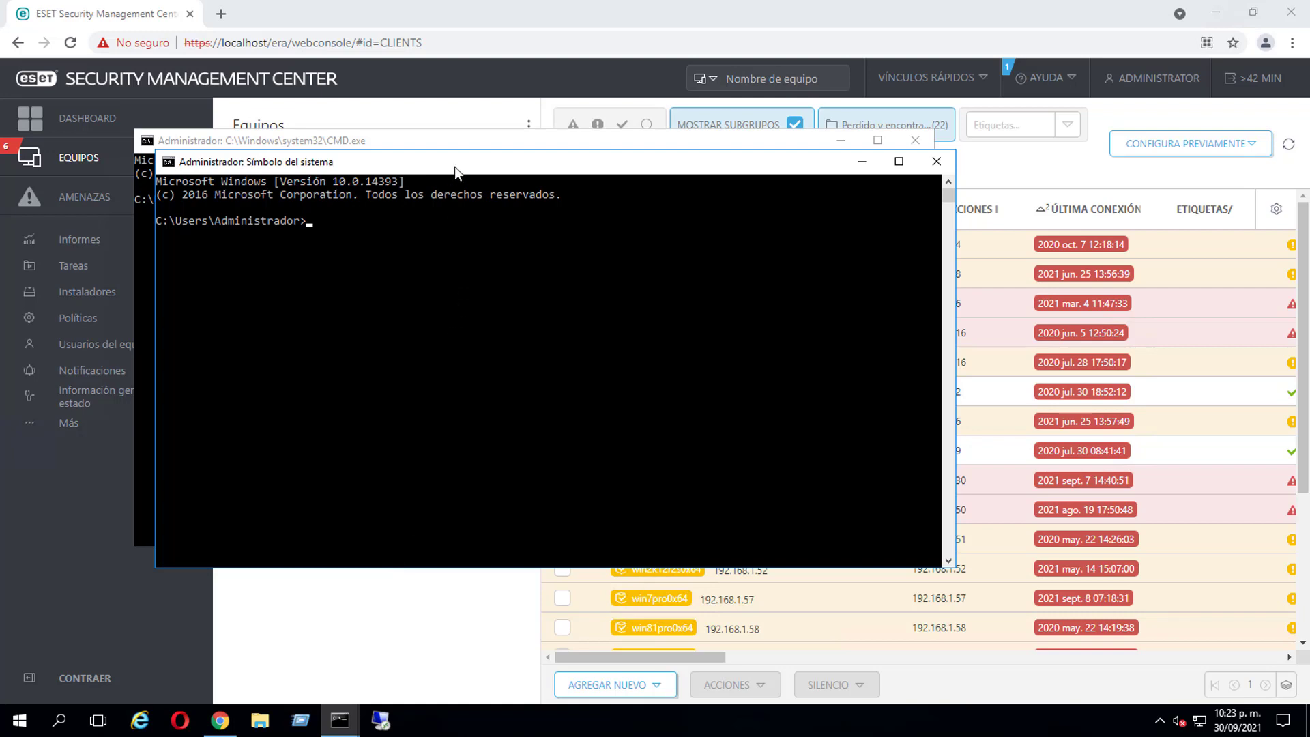
pyautogui.moveTo(455, 166); pyautogui.dragTo(511, 198)
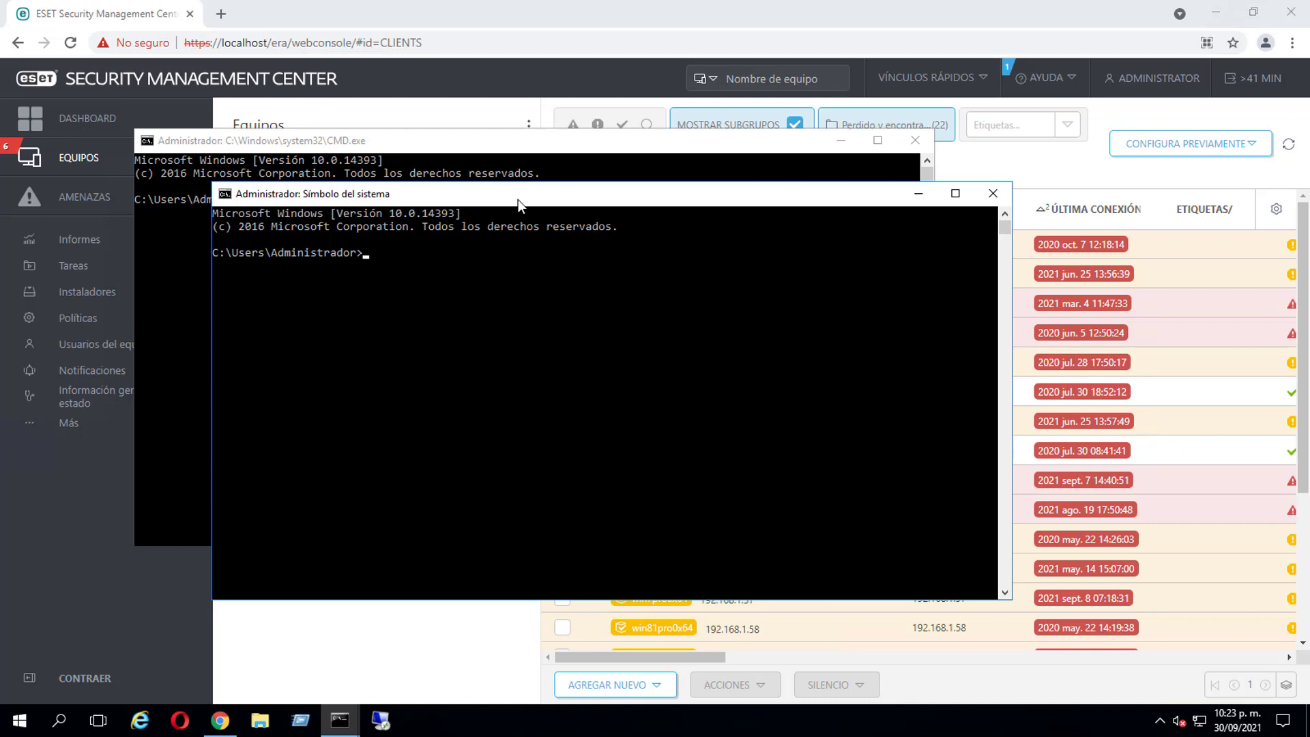
# Run sqlcmd.exe -S localhost\erasql -d era_db -E -Q "backup database era_db to disk = N'backupfile'" in the administrator console.
pyautogui.write('sqlcmd.exe -S localhost')
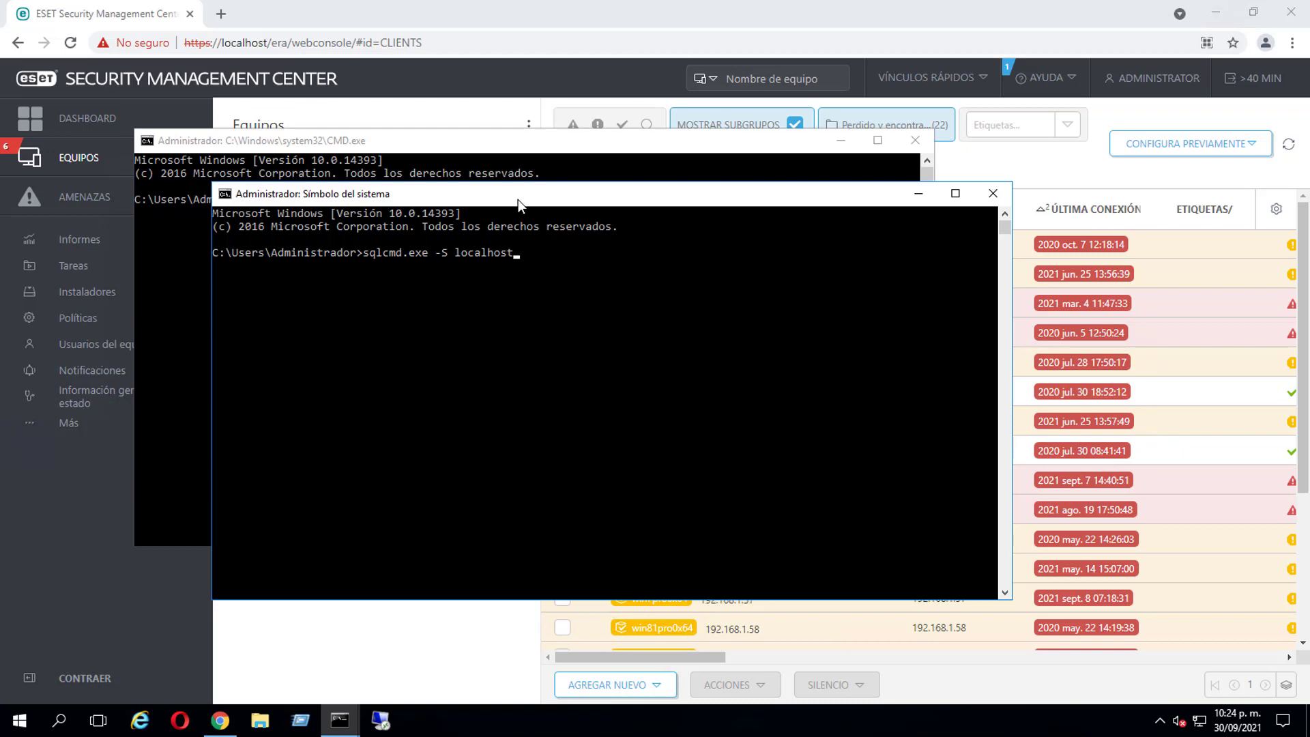
pyautogui.write('\\')
pyautogui.write('erasql -d era_db')
pyautogui.write('-E -Q "back')
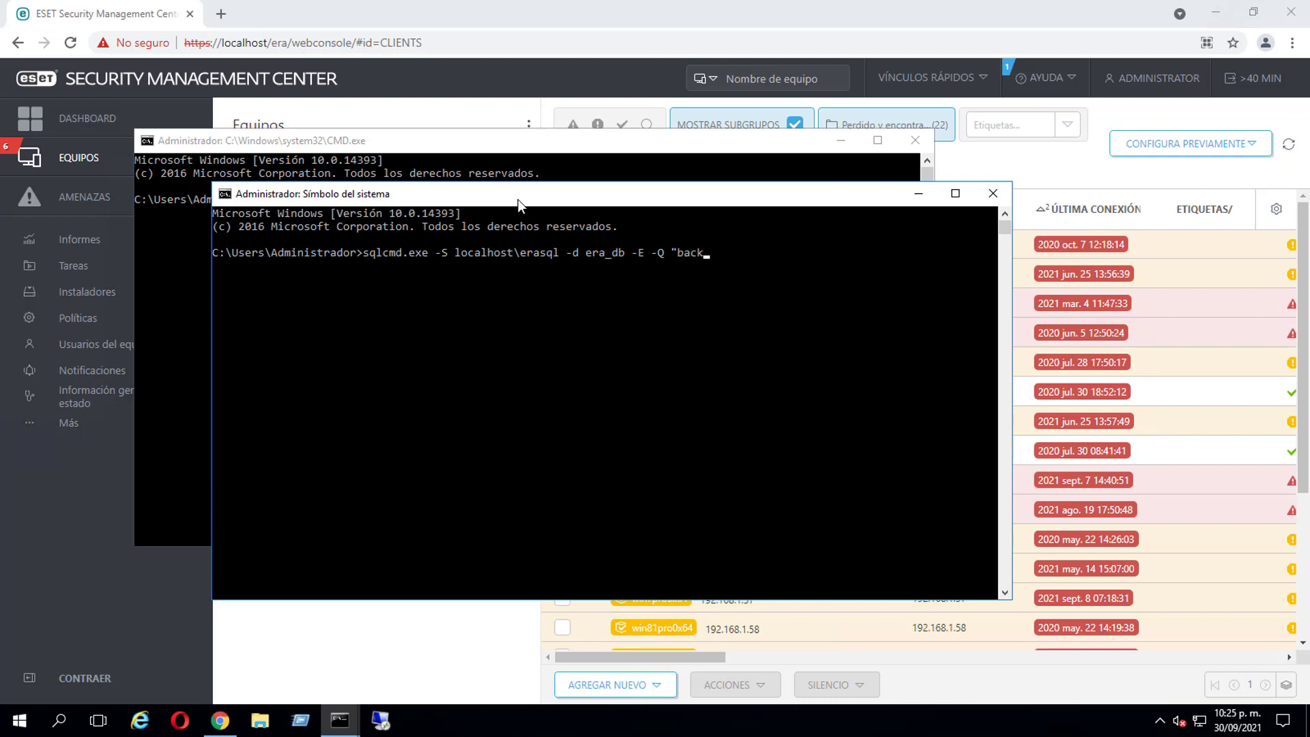
pyautogui.write('up database')
pyautogui.press('Left')
pyautogui.press('Left')
pyautogui.press('Left')
pyautogui.press('Left')
pyautogui.press('Left')
pyautogui.press('Left')
pyautogui.press('Left')
pyautogui.press('Left')
pyautogui.press('Left')
pyautogui.press('Left')
pyautogui.press('Left')
pyautogui.press('Left')
pyautogui.press('Left')
pyautogui.press('Left')
pyautogui.press('Left')
pyautogui.press('Right')
pyautogui.press('Right')
pyautogui.press('Right')
pyautogui.press('Right')
pyautogui.press('Right')
pyautogui.press('Right')
pyautogui.press('Right')
pyautogui.press('Right')
pyautogui.press('Right')
pyautogui.press('Right')
pyautogui.press('Right')
pyautogui.press('Right')
pyautogui.press('Right')
pyautogui.press('Right')
pyautogui.press('Right')
pyautogui.write('era_db to disk ')
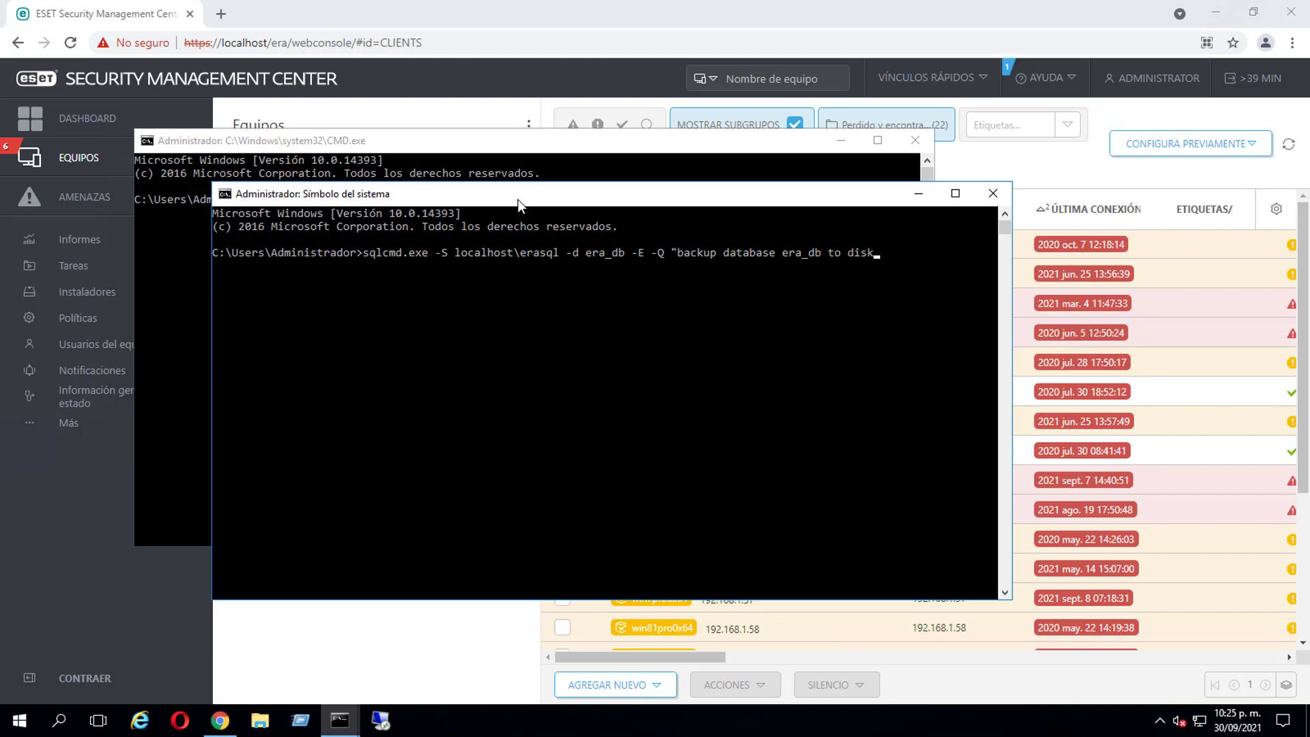
pyautogui.write('= N\'backupfile\'"')
pyautogui.press('Return')
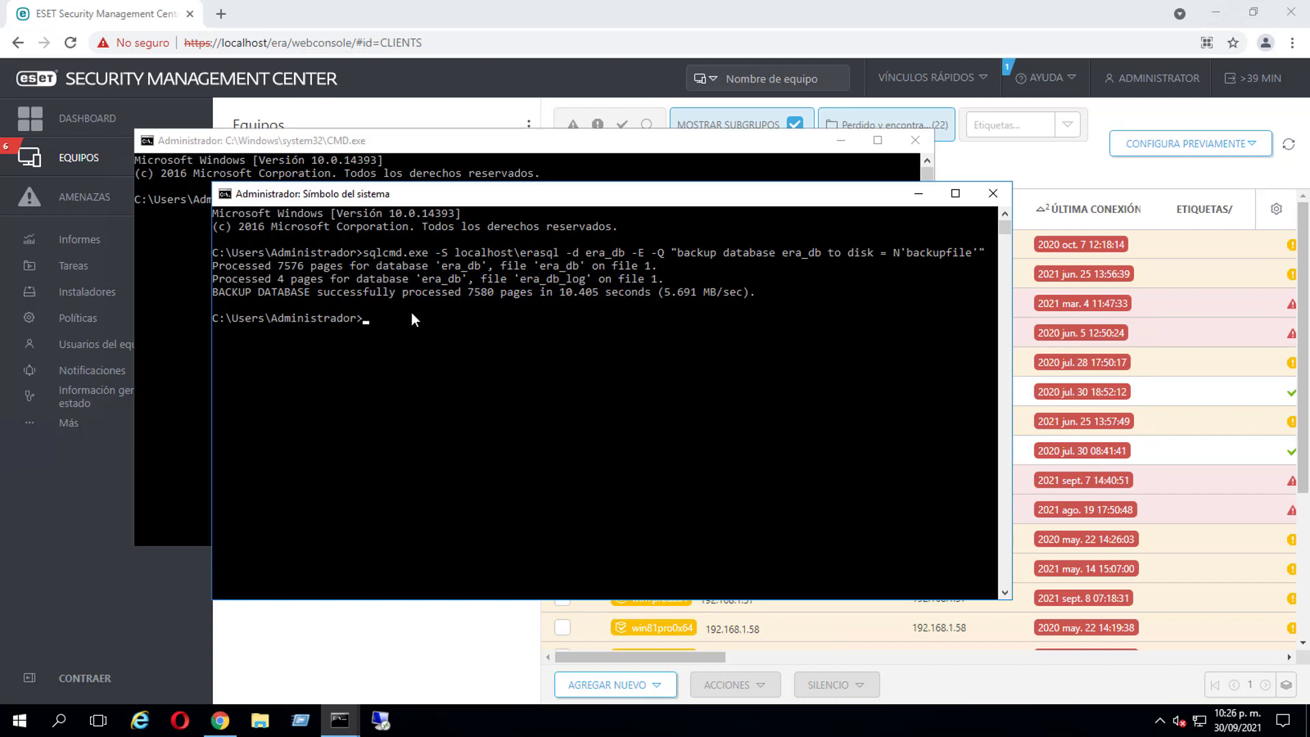
# Write SQLCMD.EXE -S LOCALHOST\ERASQL -d ERA_DB -E -Q "BACKUP DATABASE ERA_DB TO DISK = N'BACKUPFILE'" at the prompt without running it.
pyautogui.write('SQLC')
pyautogui.write('MD.EXE -S LOCALHOST\\ER')
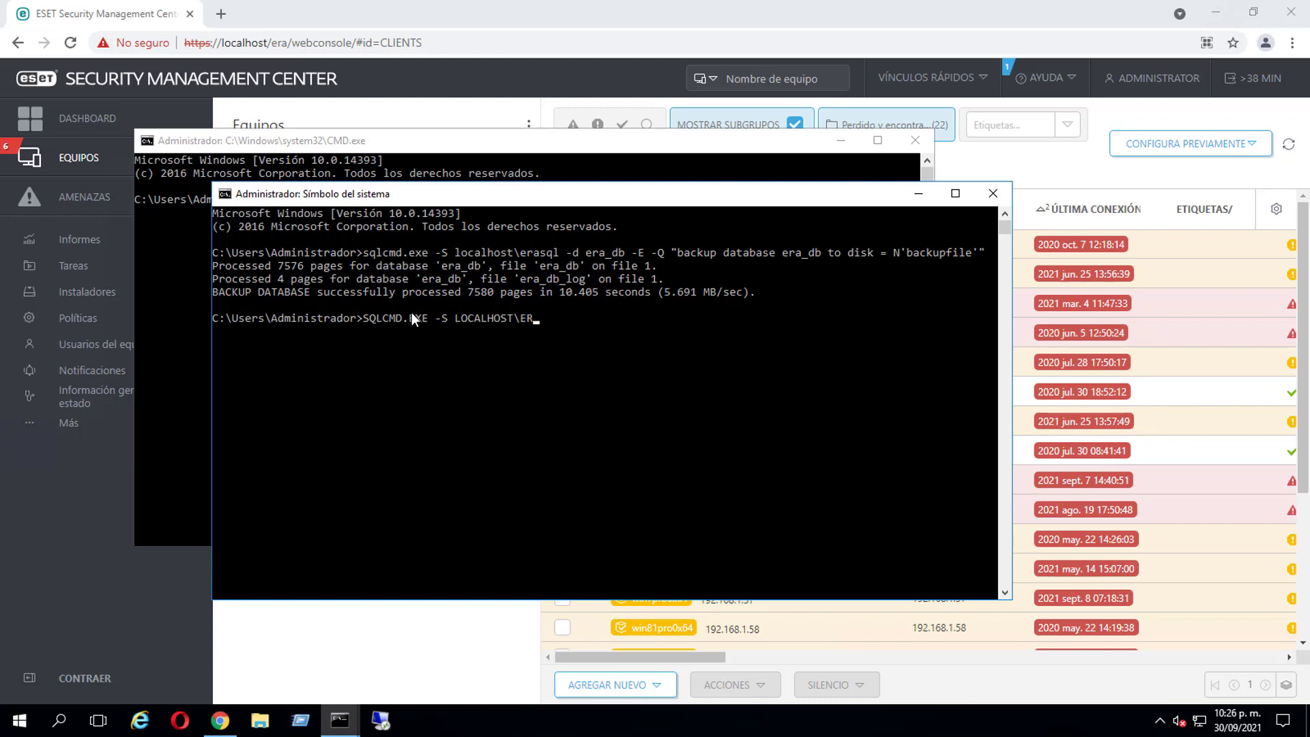
pyautogui.write('ASQL -d ERA_DB -E -Q')
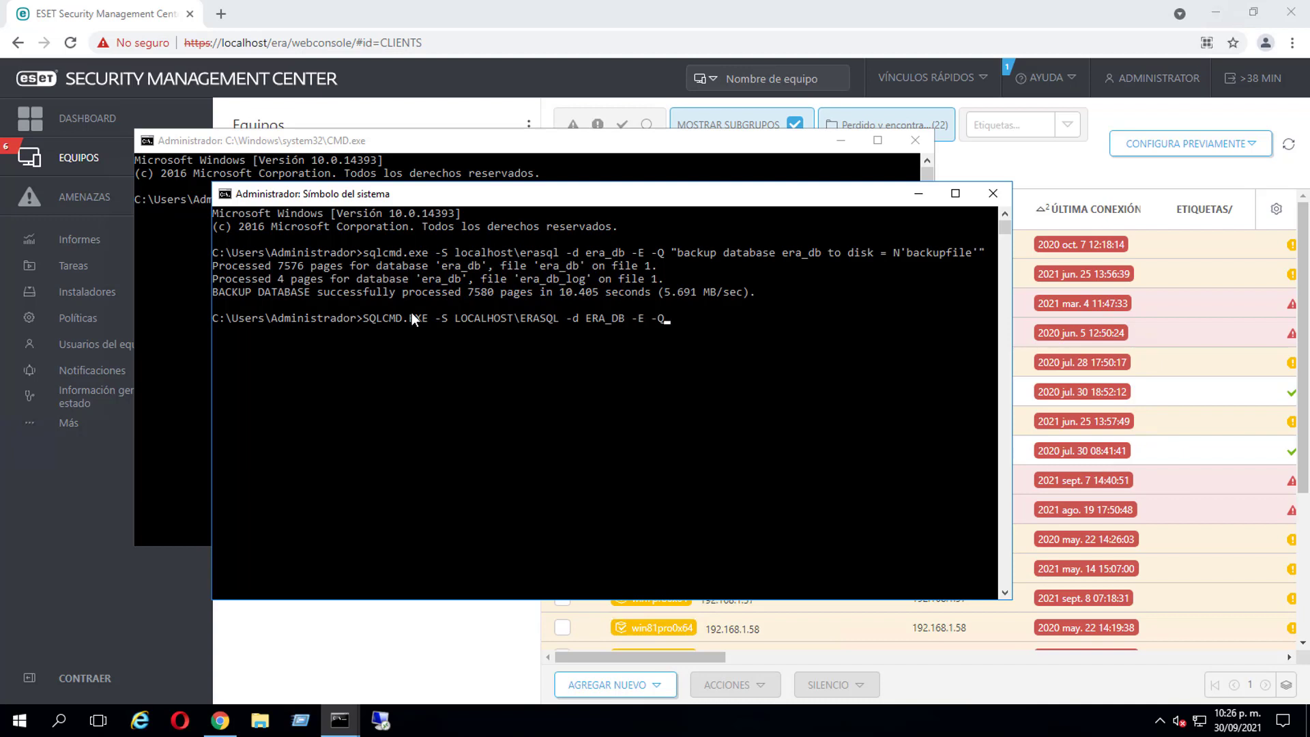
pyautogui.write(' "BACKUP DATABASE ERA')
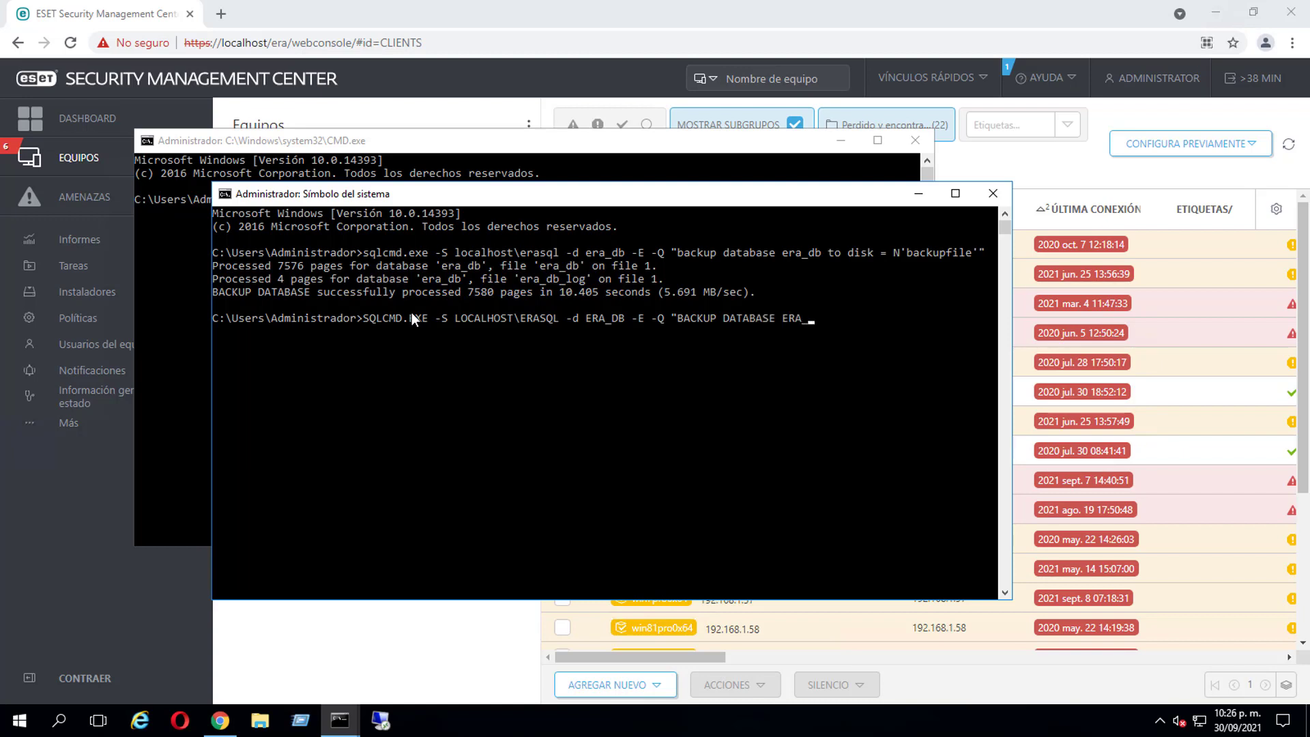
pyautogui.write("_DB TO DISK = N'BACK")
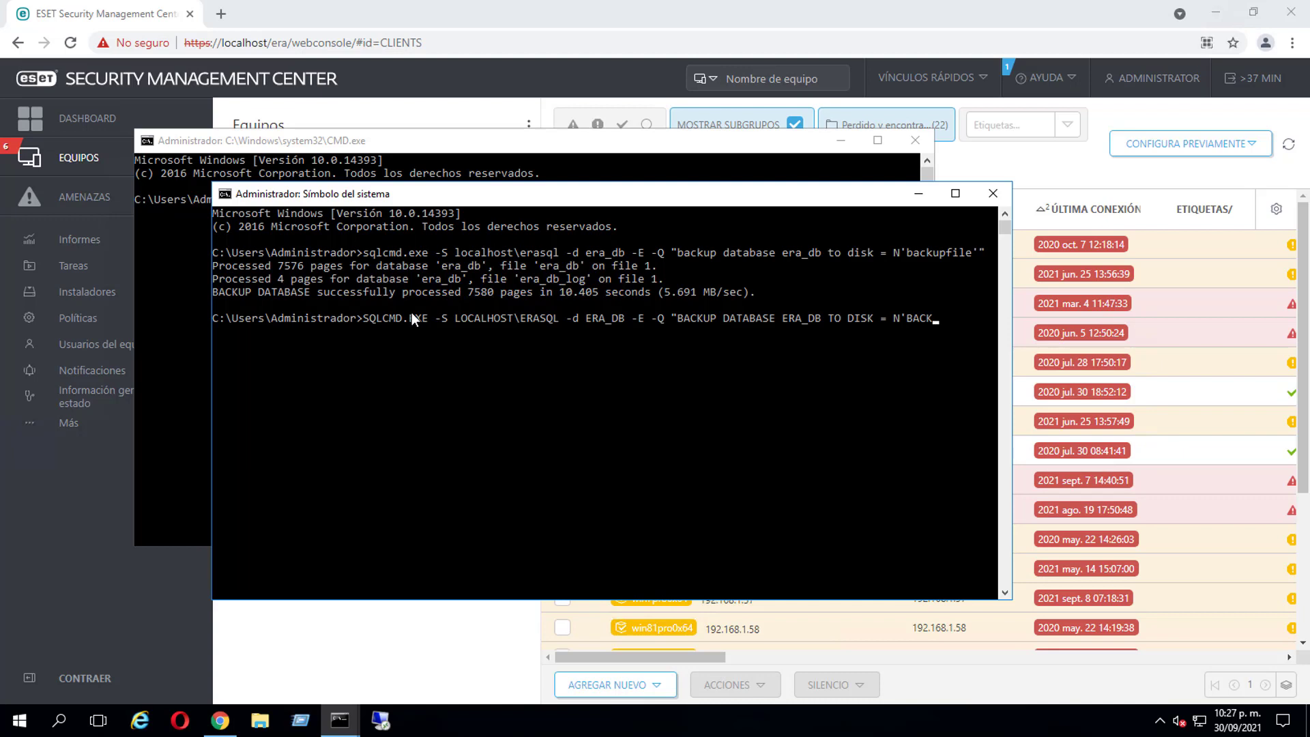
pyautogui.write('UPFILE\'"')
# Switch to File Explorer and open C:\Archivos de programa\Microsoft SQL Server\MSSQL12.ERASQLINSTANCEID\MSSQL\Backup.
pyautogui.click(276, 708)
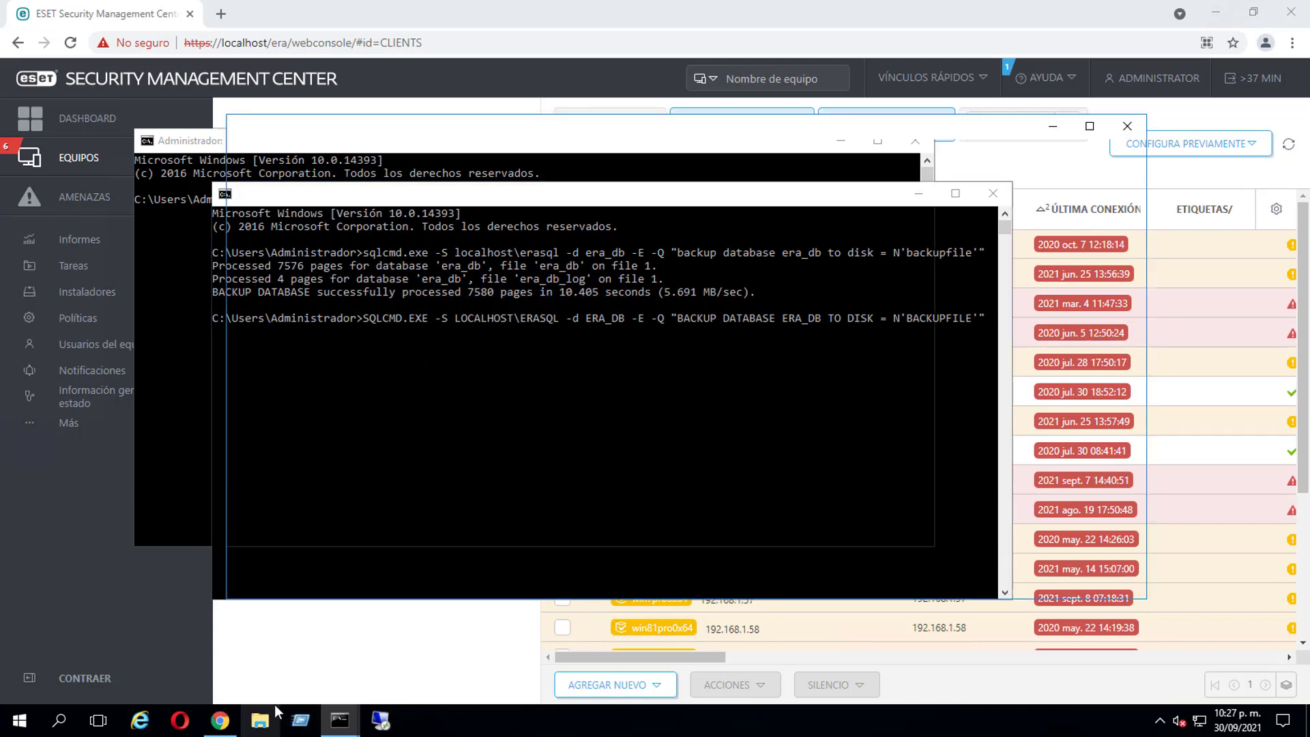
pyautogui.click(280, 375)
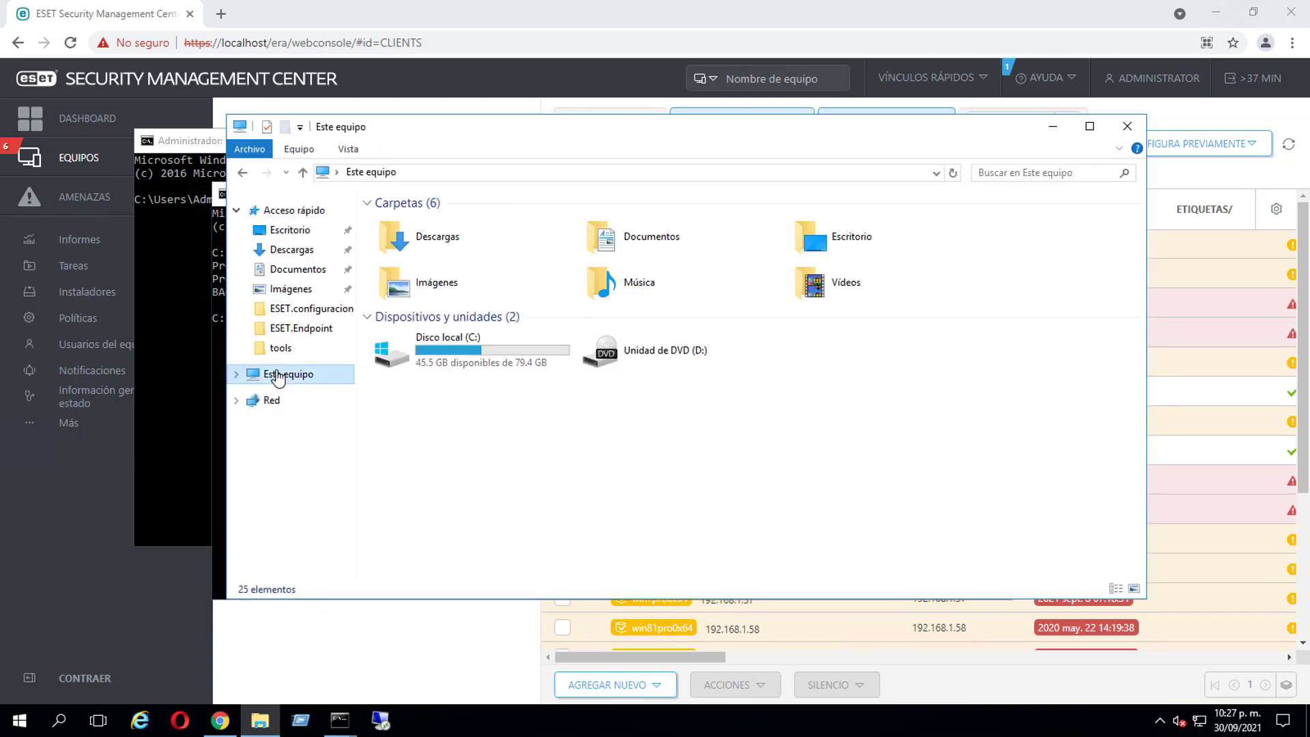
pyautogui.doubleClick(470, 350)
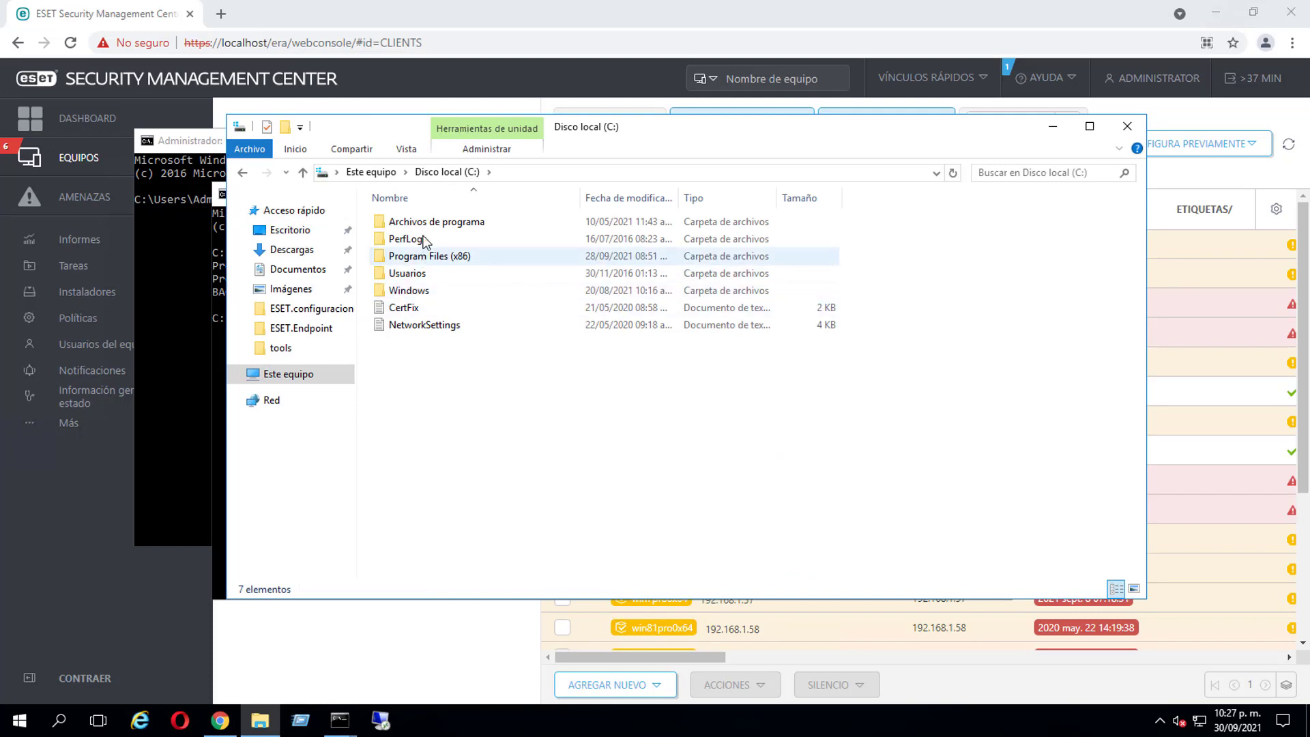
pyautogui.doubleClick(423, 226)
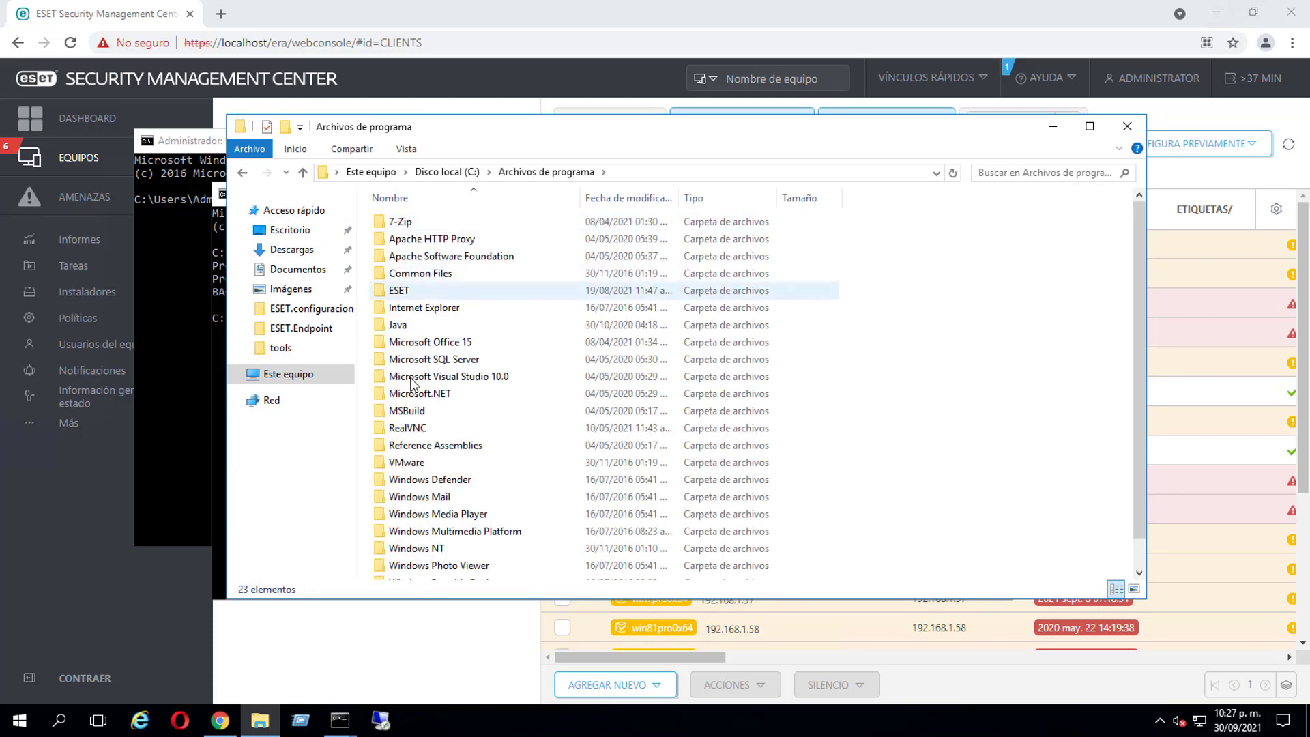
pyautogui.click(413, 361)
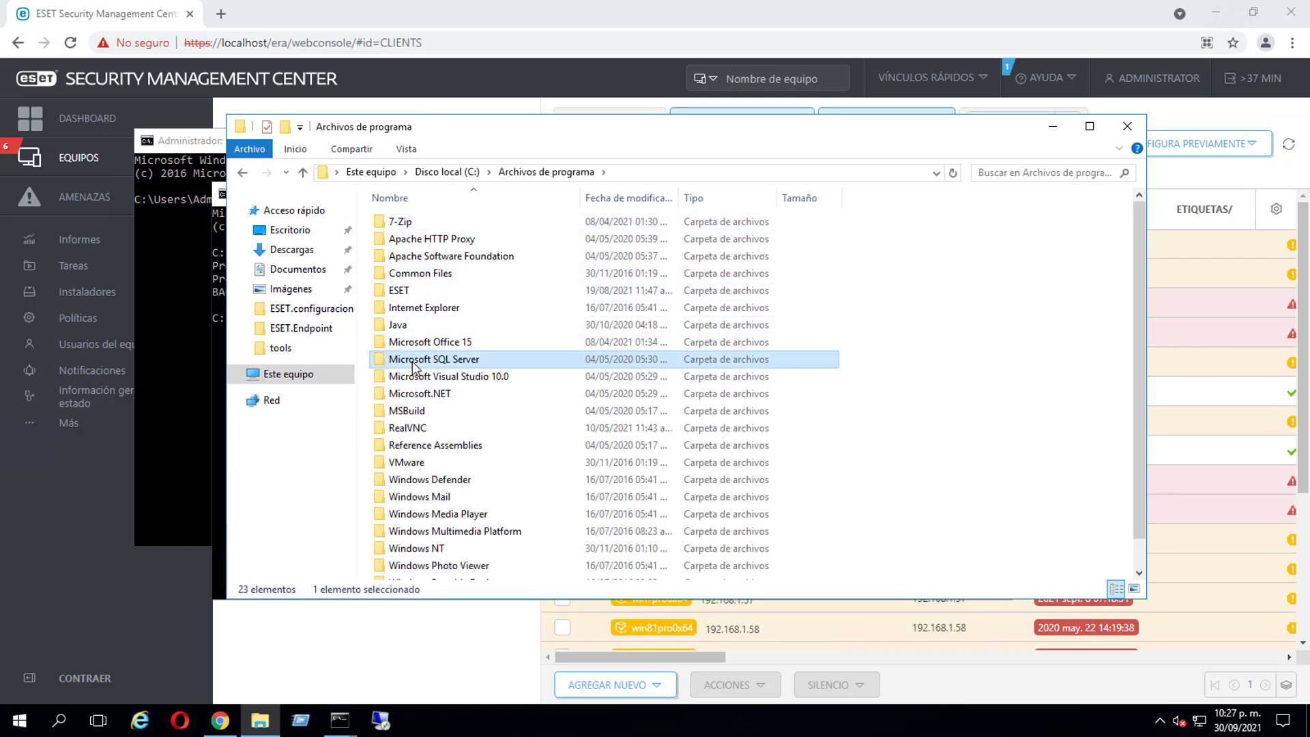
pyautogui.doubleClick(414, 364)
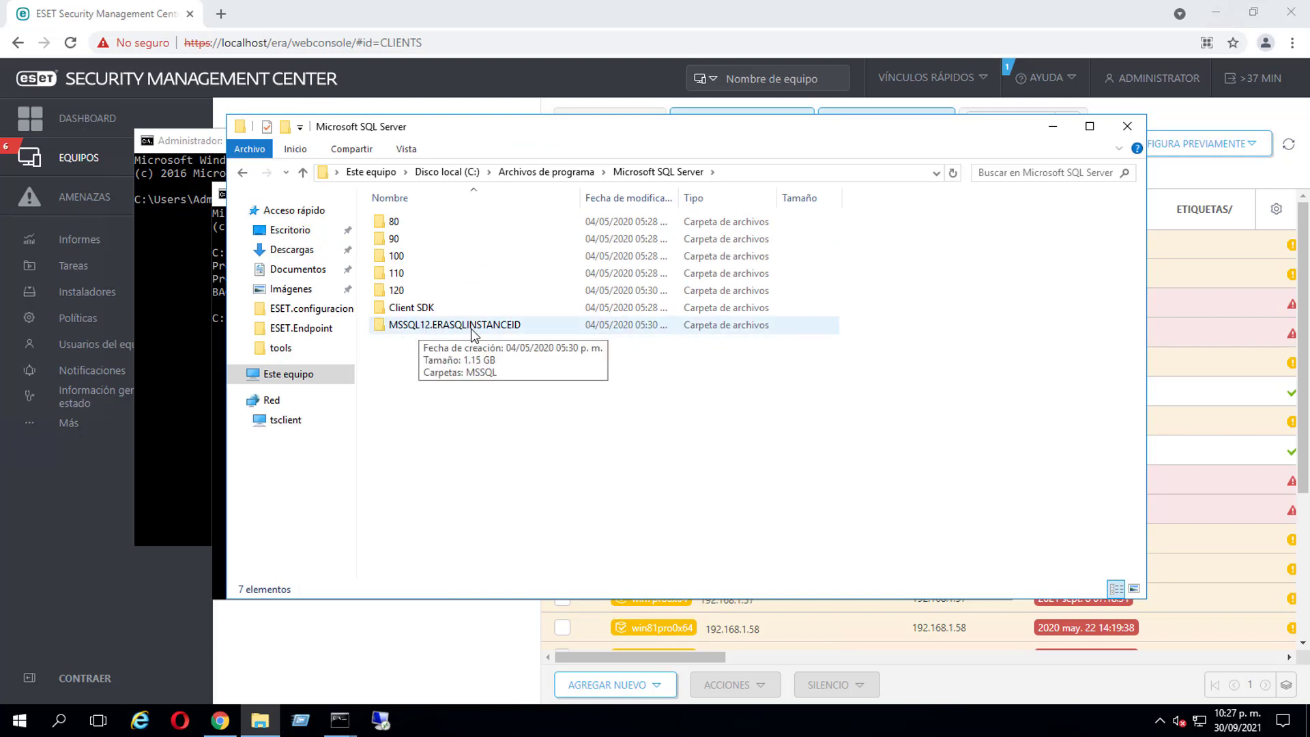
pyautogui.doubleClick(412, 327)
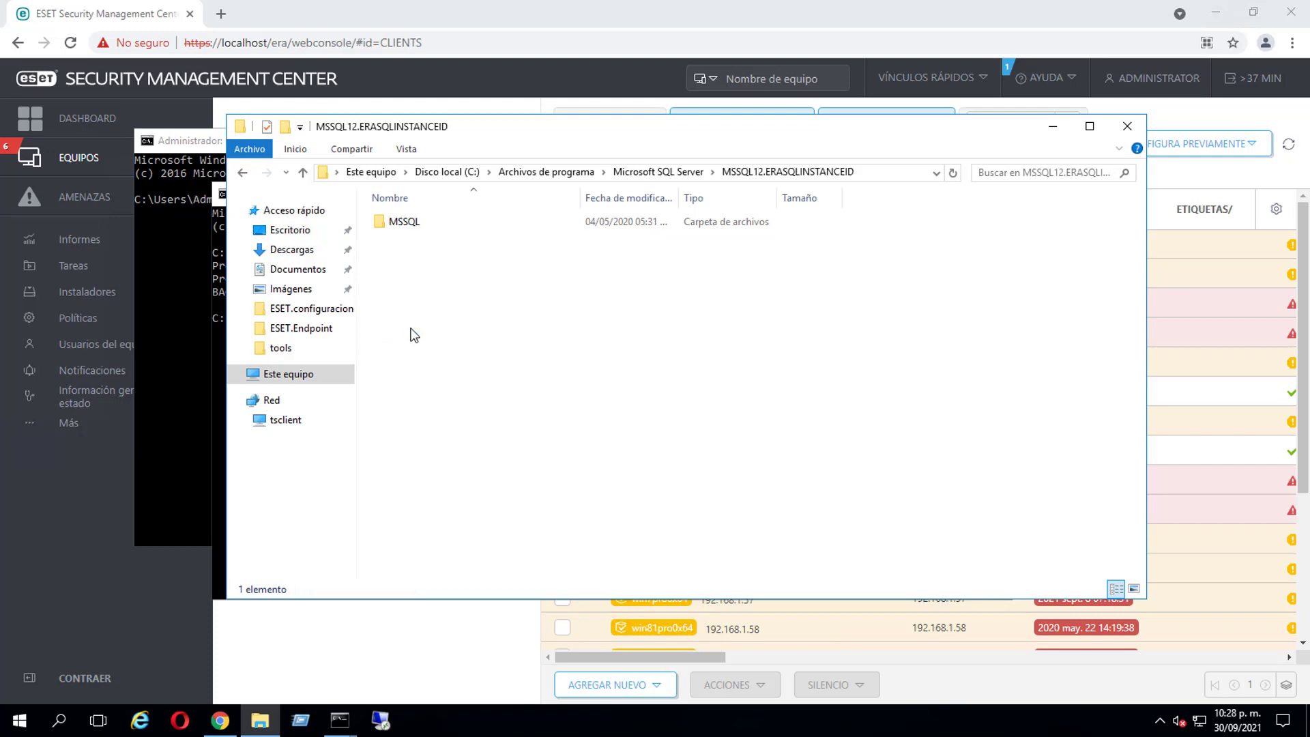
pyautogui.doubleClick(408, 223)
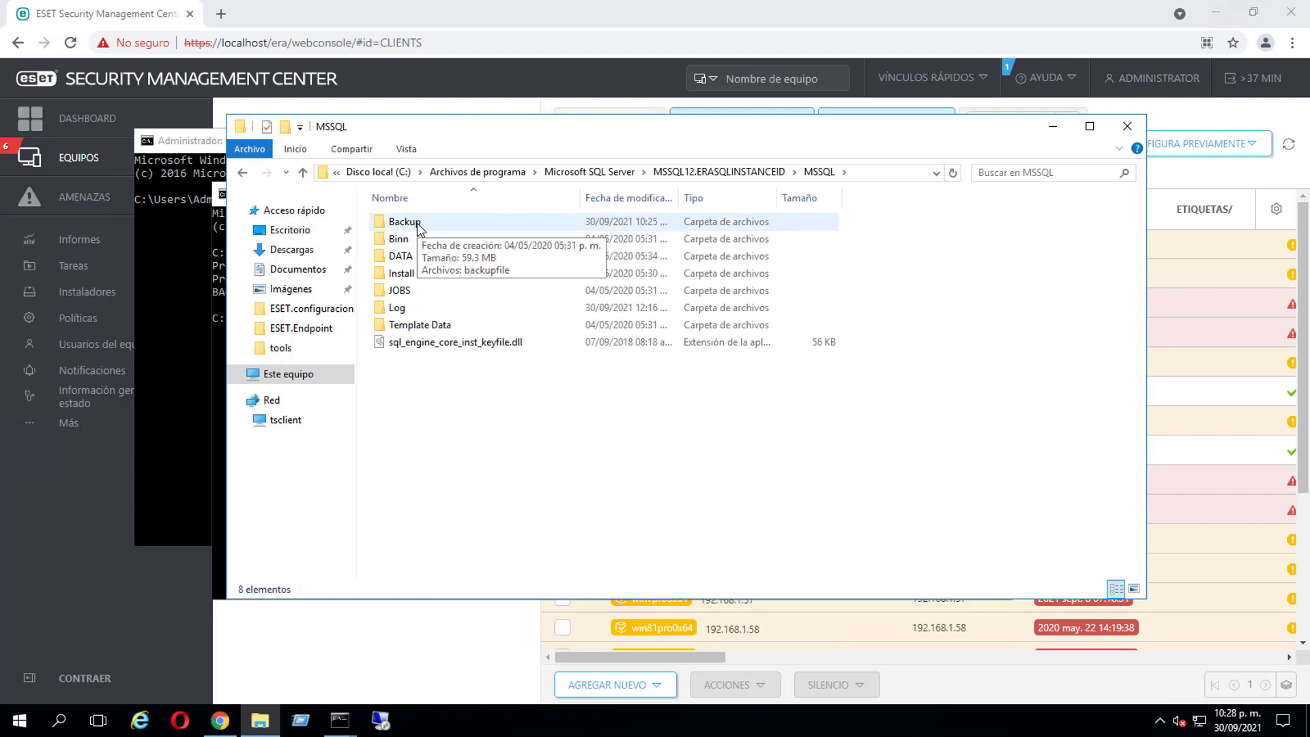
pyautogui.doubleClick(410, 222)
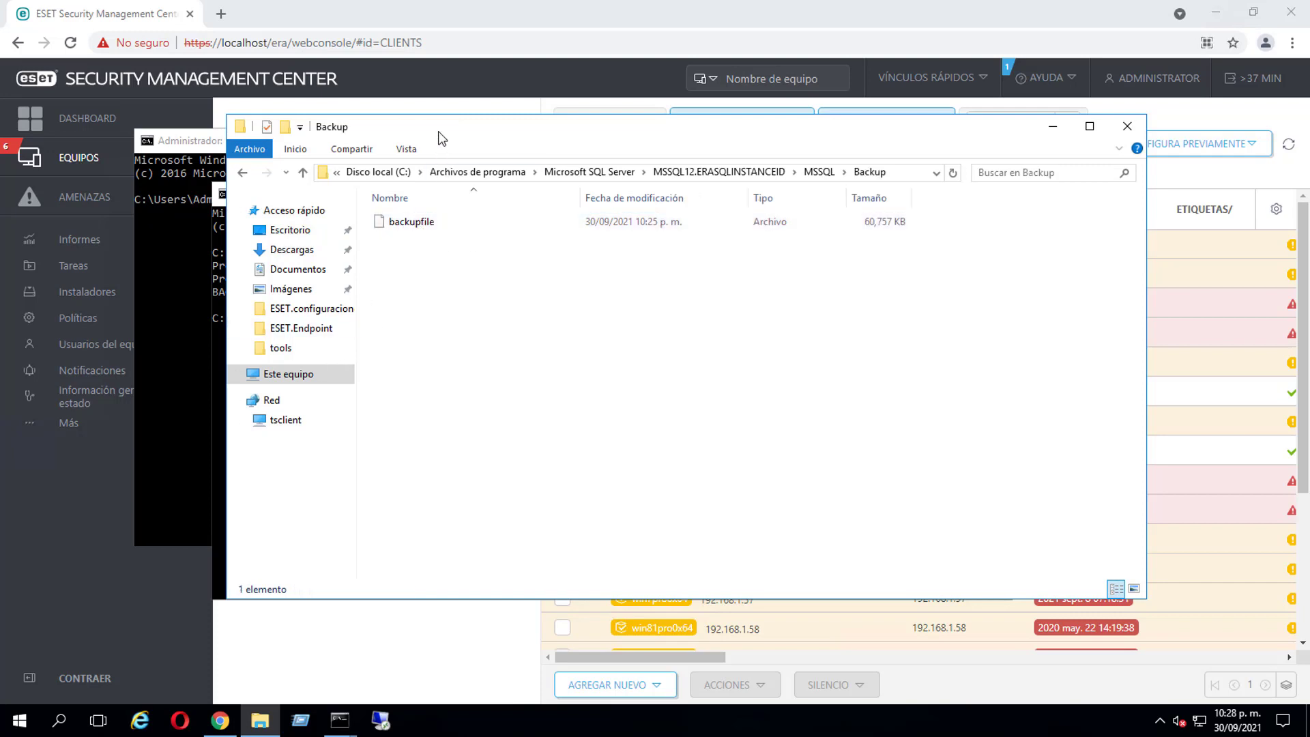
# Arrange the Backup folder and console windows so both can be seen, and run the prepared uppercase backup command.
pyautogui.moveTo(439, 133); pyautogui.dragTo(496, 250)
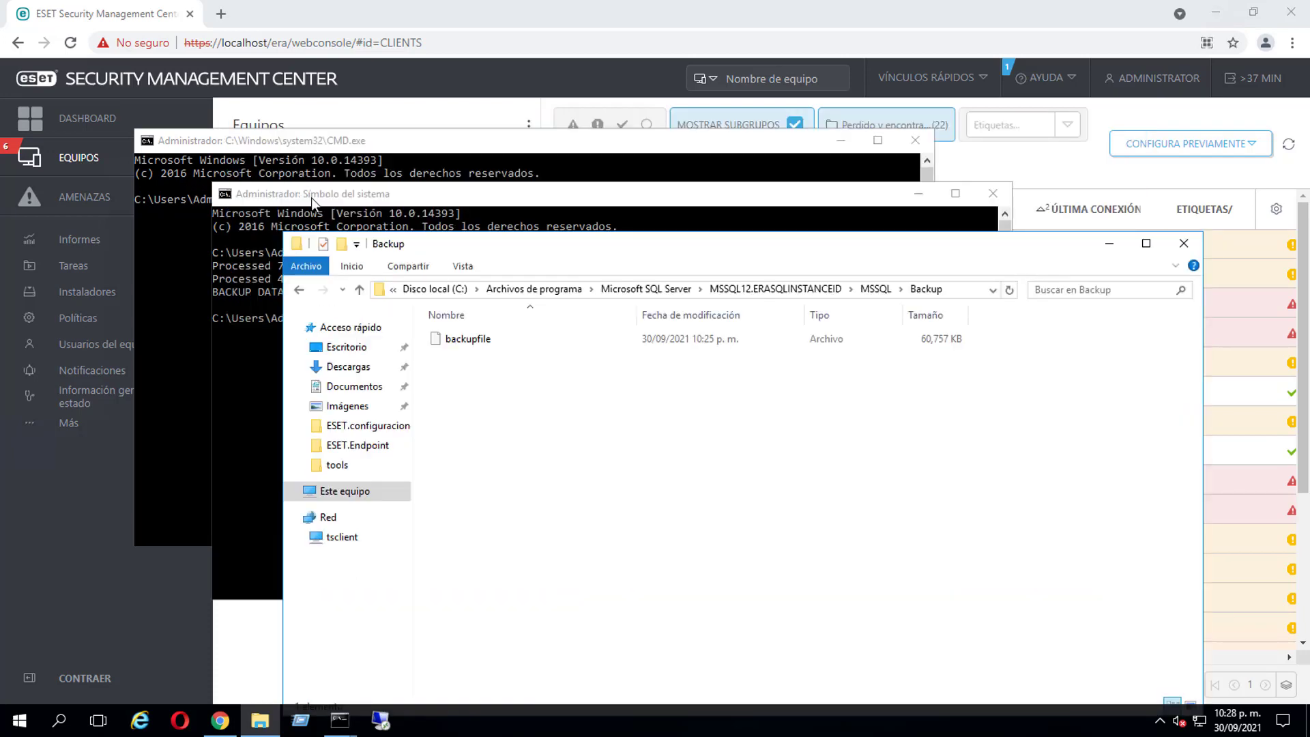
pyautogui.moveTo(312, 202); pyautogui.dragTo(173, 41)
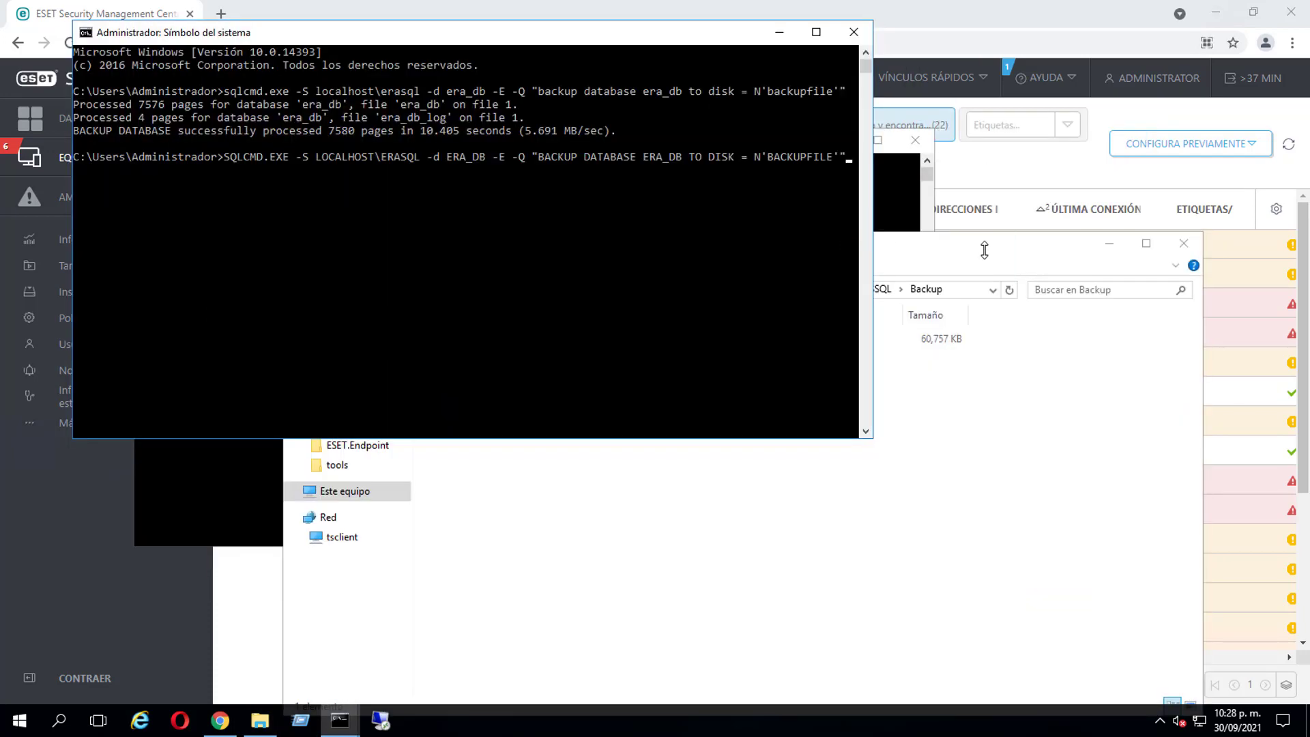
pyautogui.moveTo(984, 246); pyautogui.dragTo(1012, 205)
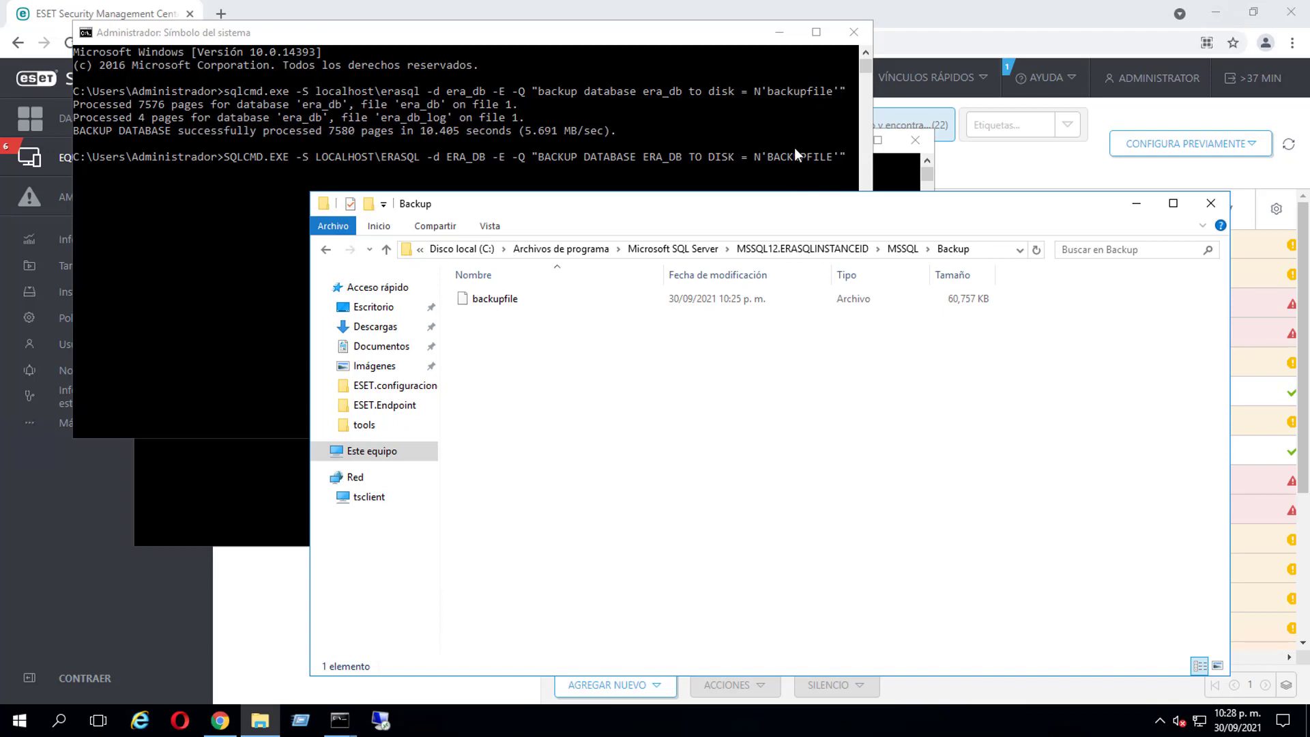
pyautogui.click(208, 254)
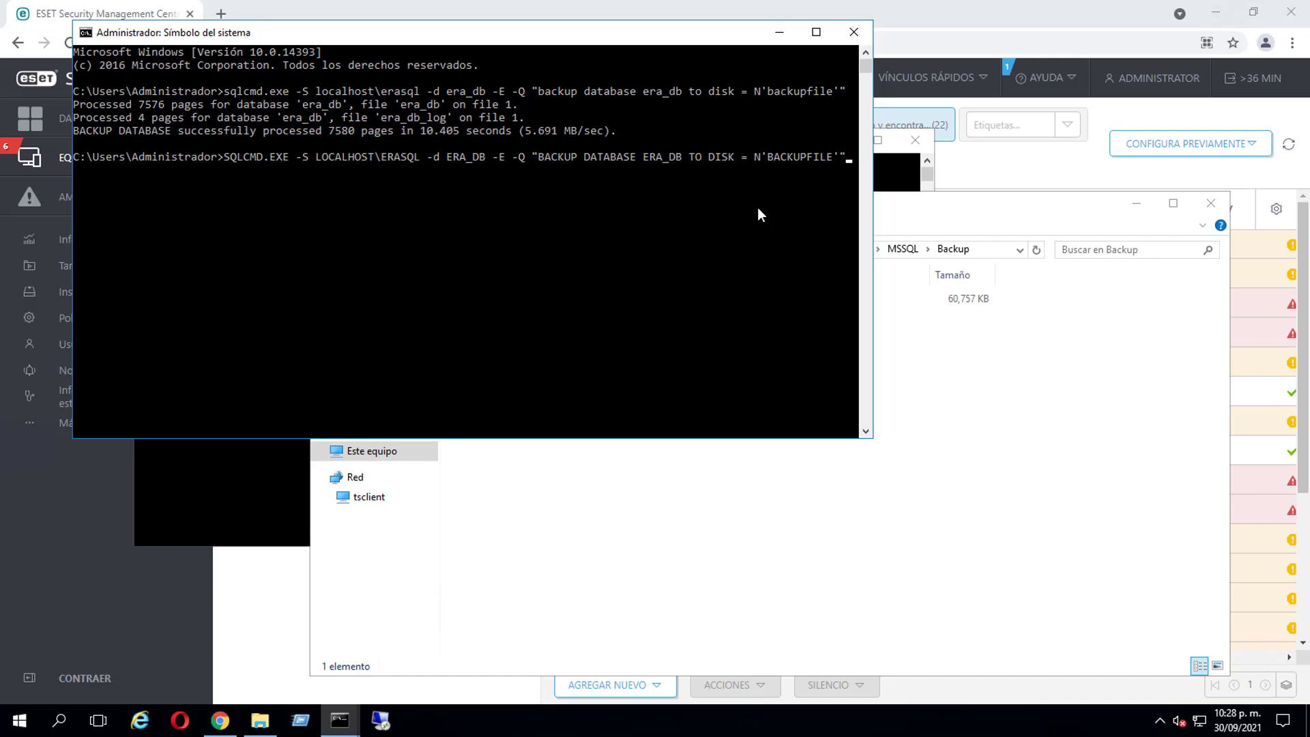
pyautogui.press('Return')
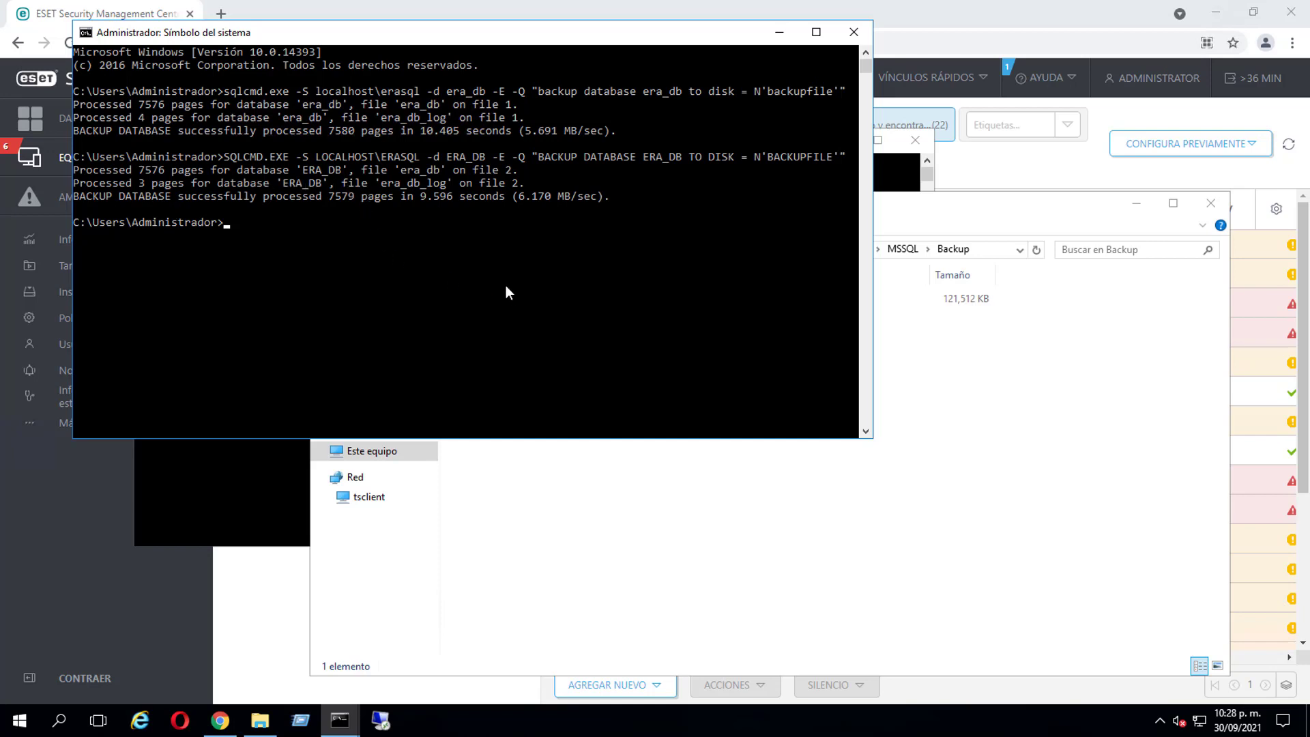
# Refresh the Backup folder and compare backupfile's modification date and size with the backup commands in the console.
pyautogui.click(977, 378)
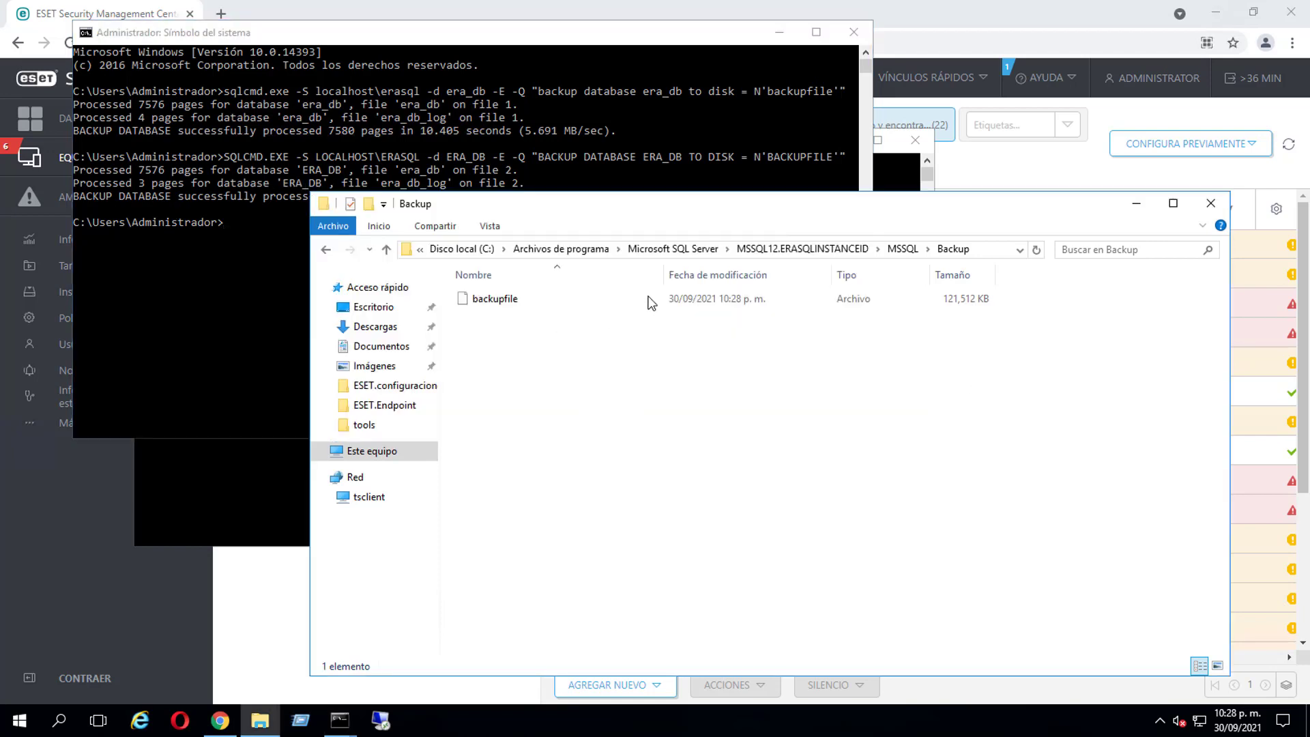
pyautogui.click(1036, 250)
pyautogui.click(243, 289)
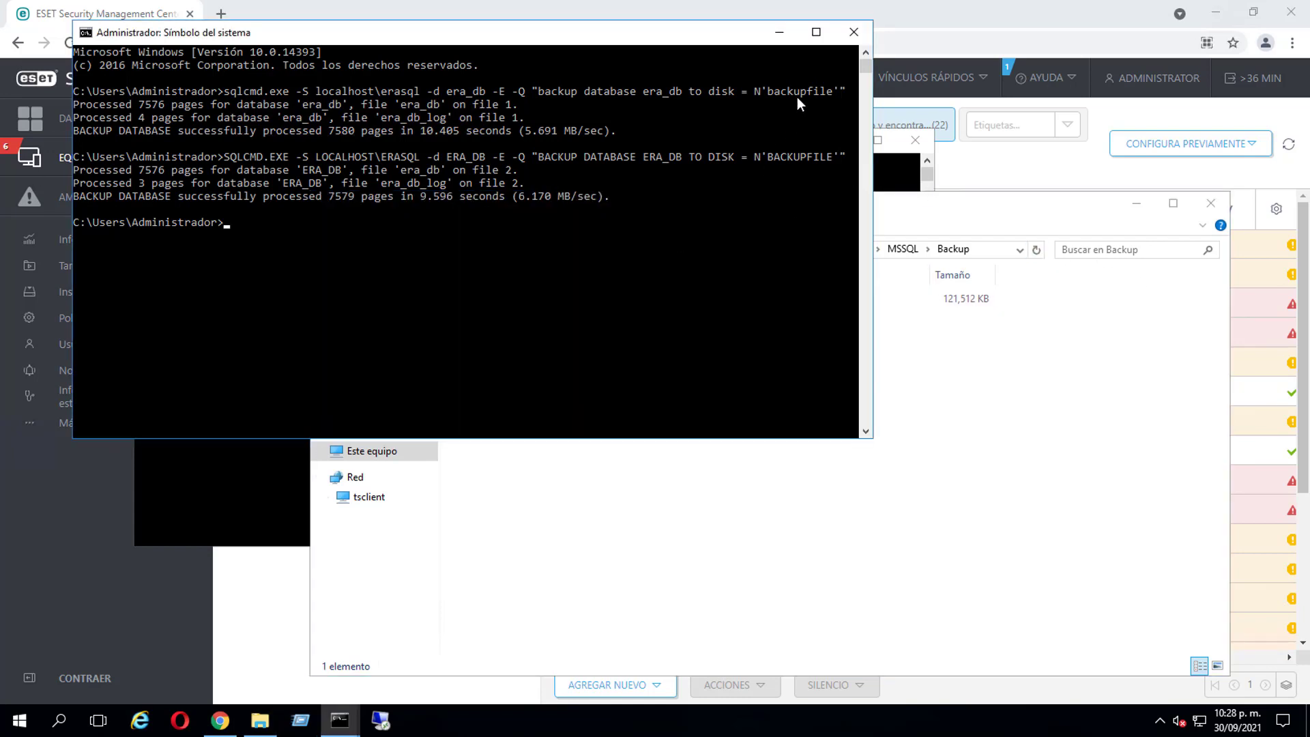
pyautogui.click(1030, 451)
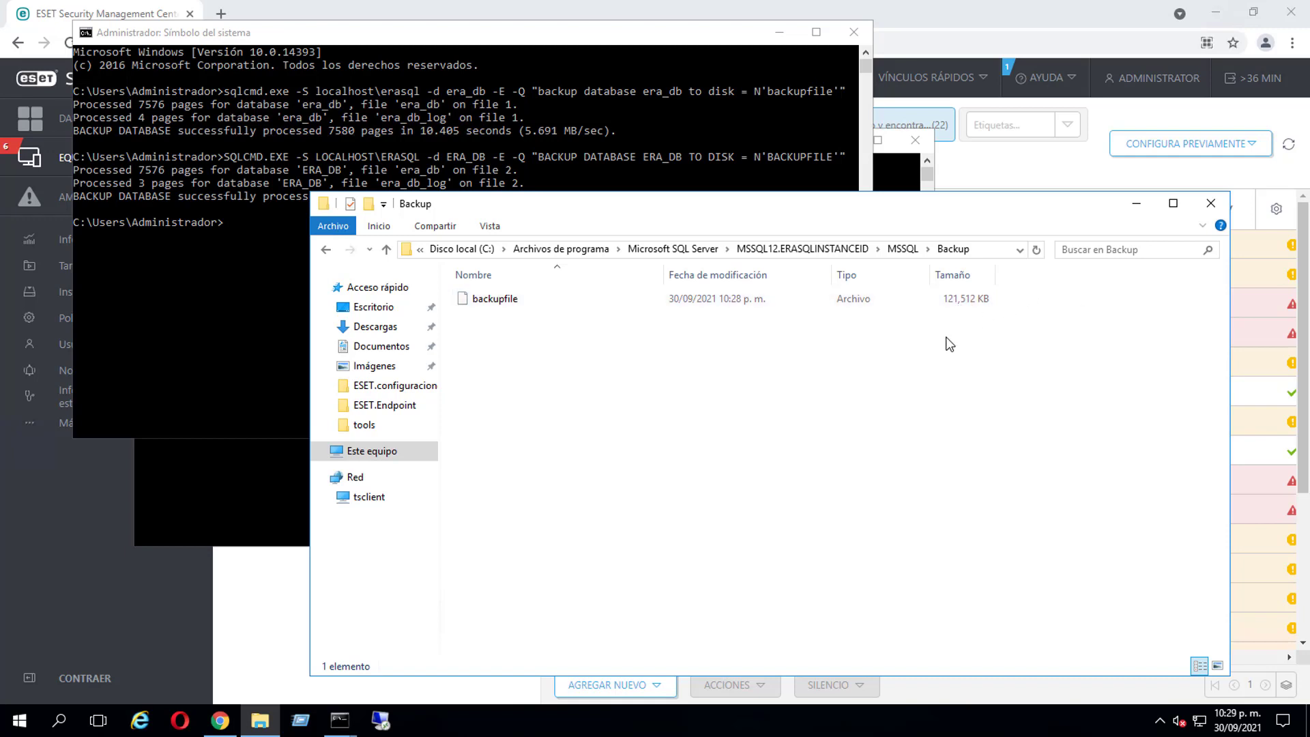
# Run the uppercase ERA_DB backup command again with BACKUPFILE2 as the target file, and check the file in the Backup folder.
pyautogui.click(255, 316)
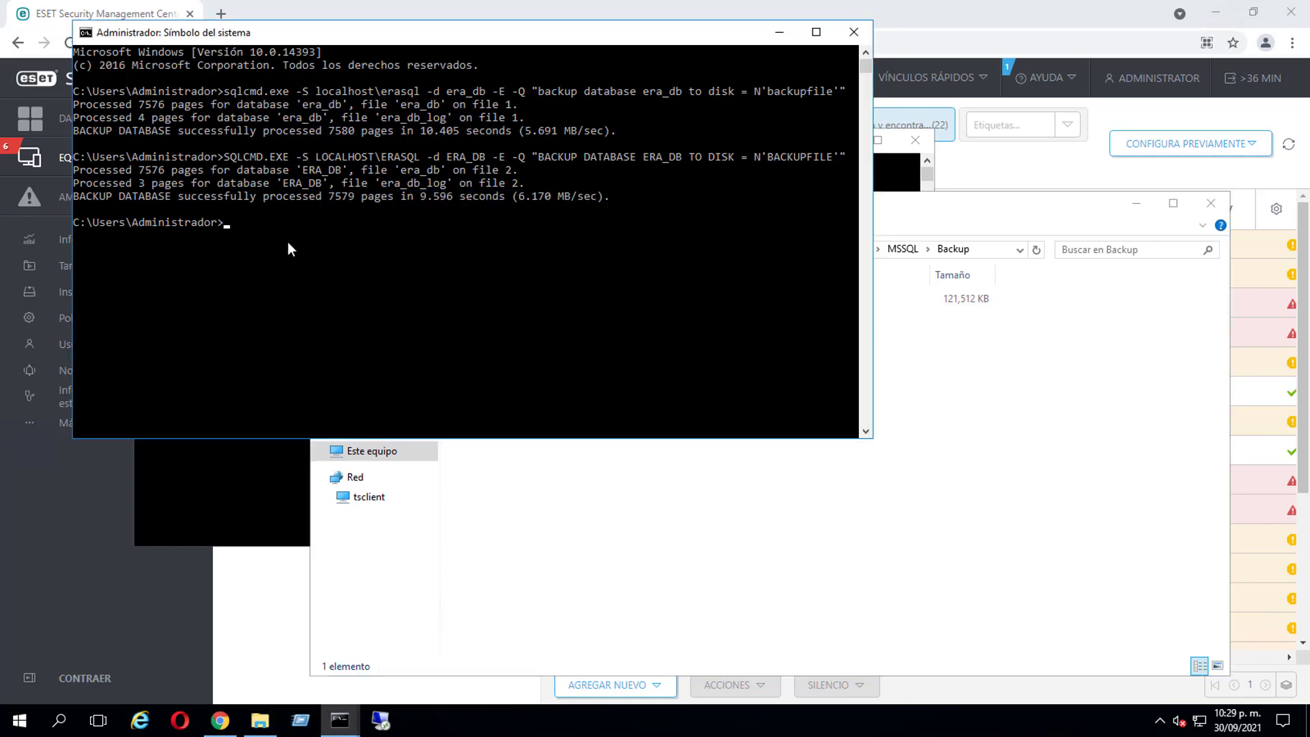
pyautogui.press('Up')
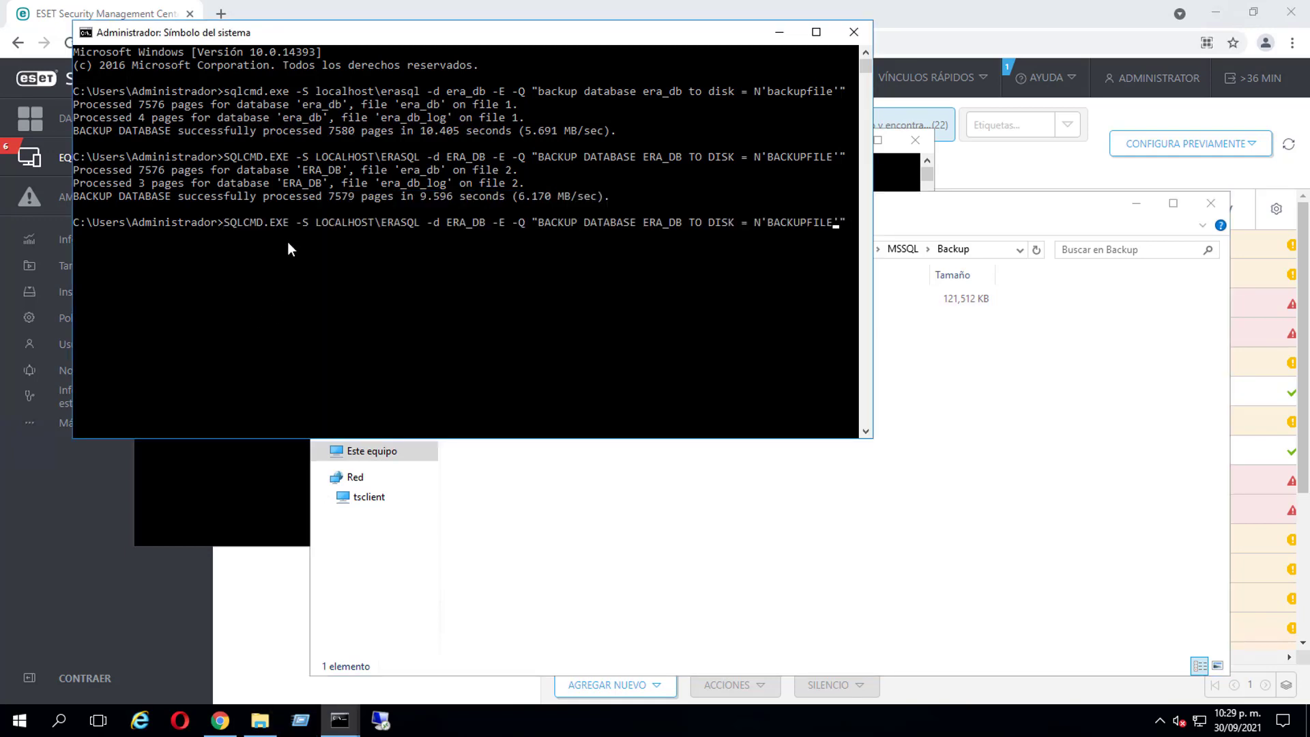
pyautogui.write('2')
pyautogui.press('Return')
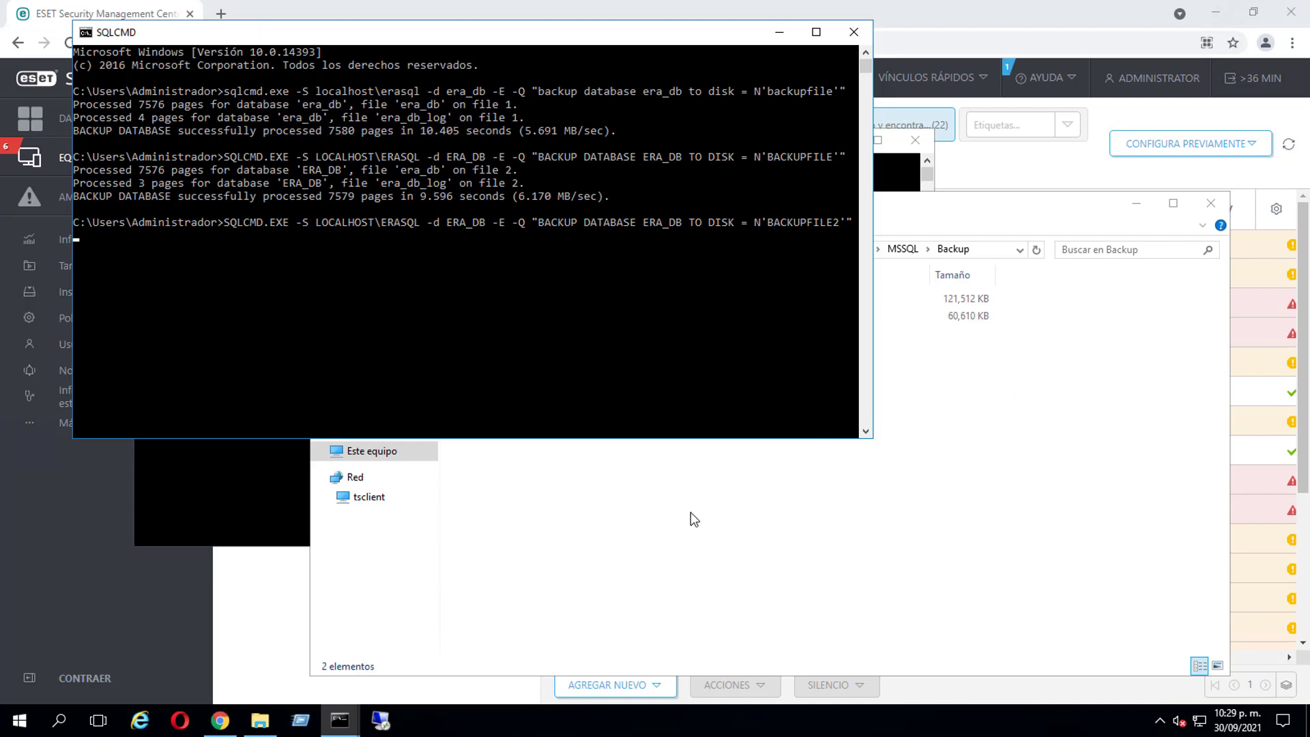
pyautogui.click(908, 203)
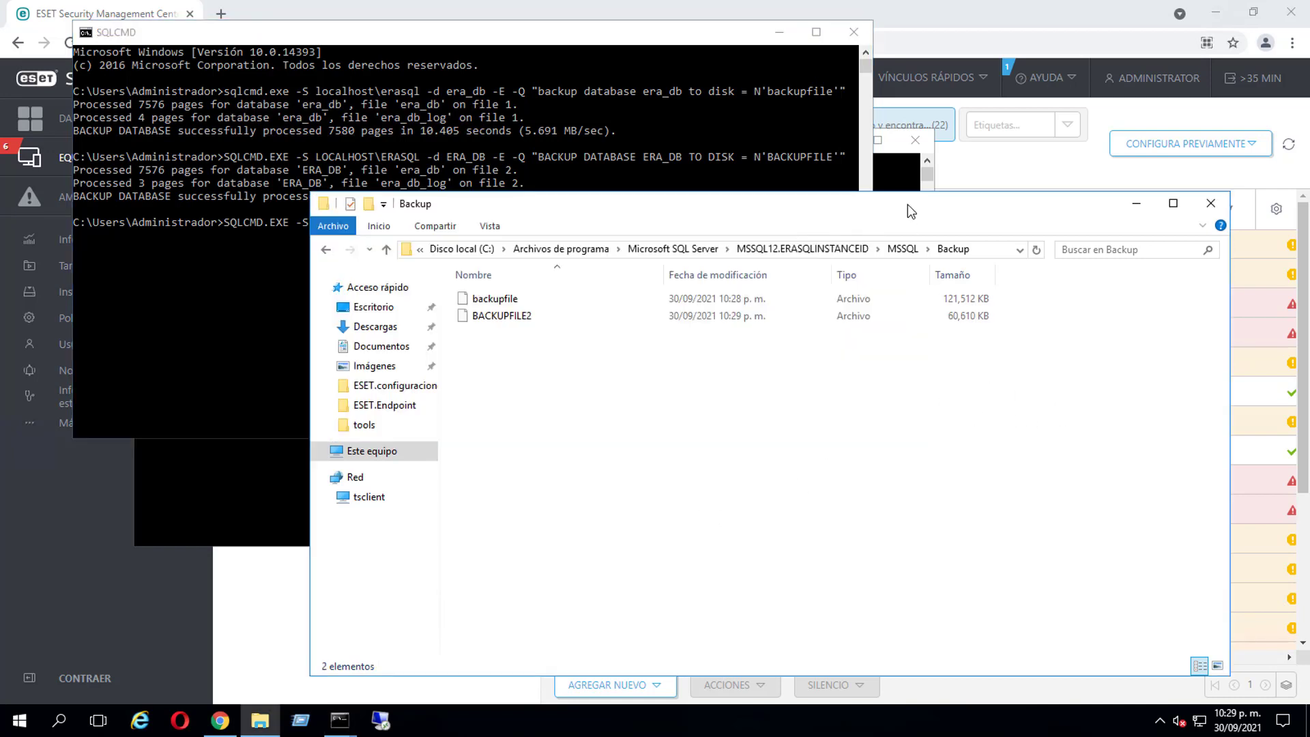
pyautogui.click(204, 309)
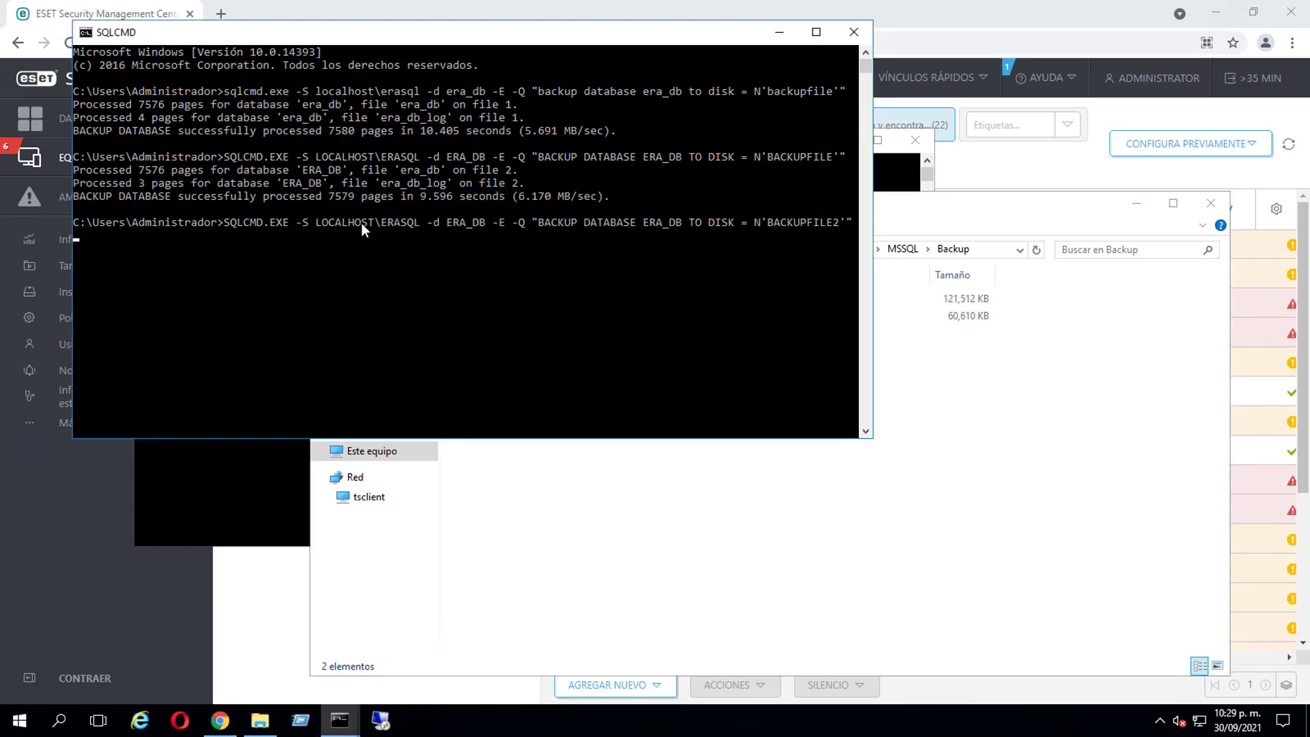
pyautogui.click(1106, 397)
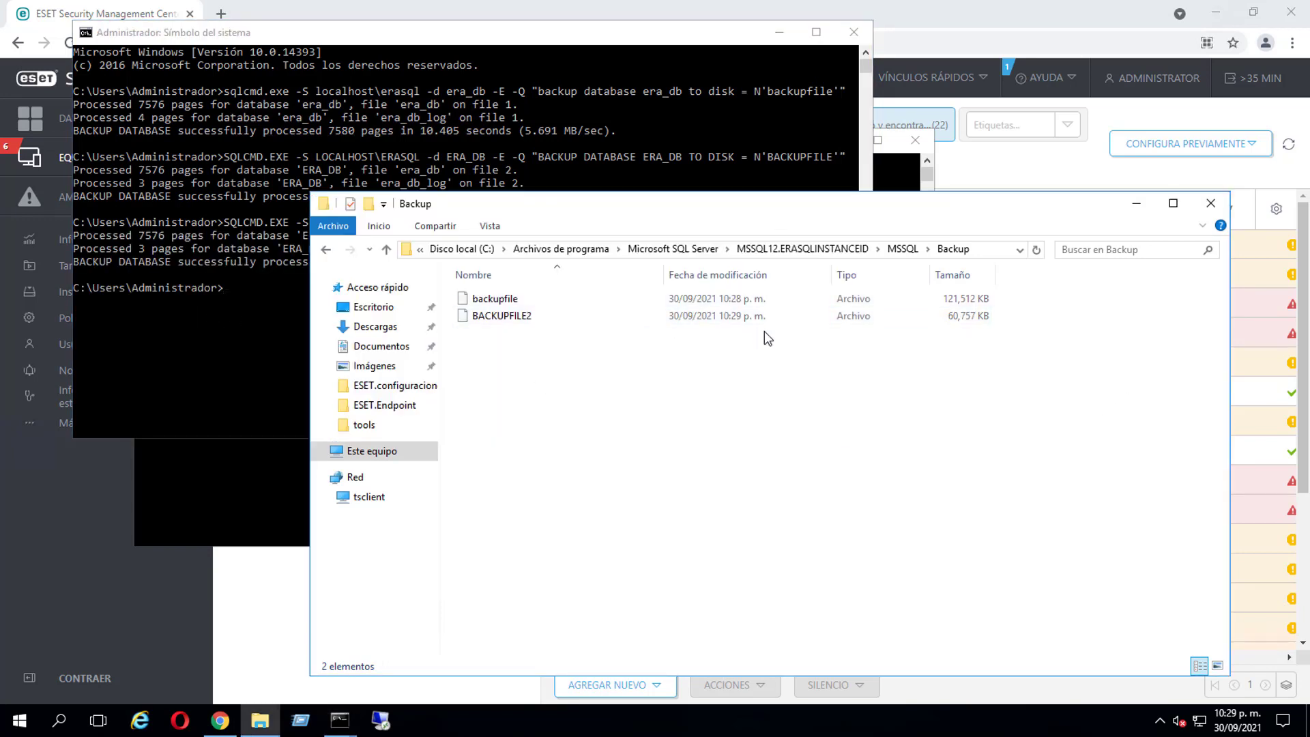
# Back up ERA_DB with the previous command using backup.erabd.30092021 as the target name, and view the file in the Backup folder.
pyautogui.click(194, 350)
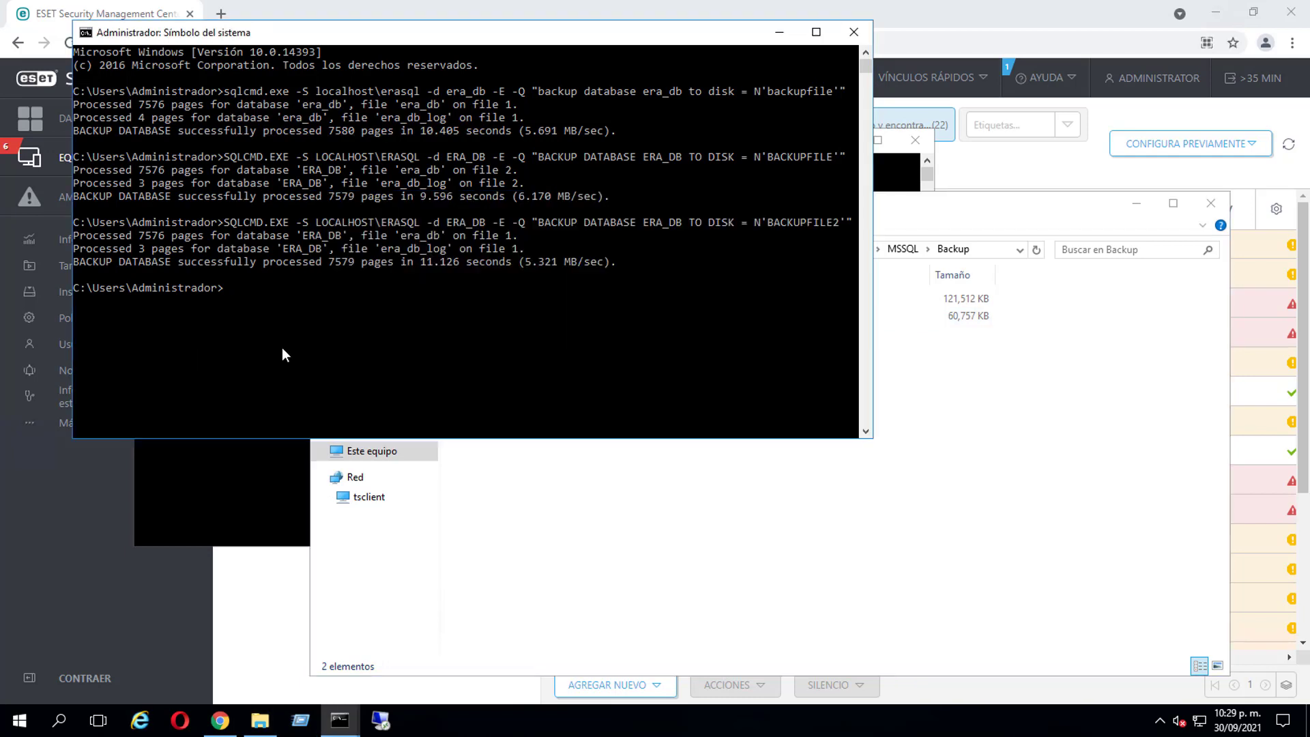
pyautogui.press('Up')
pyautogui.press('Left')
pyautogui.press('Left')
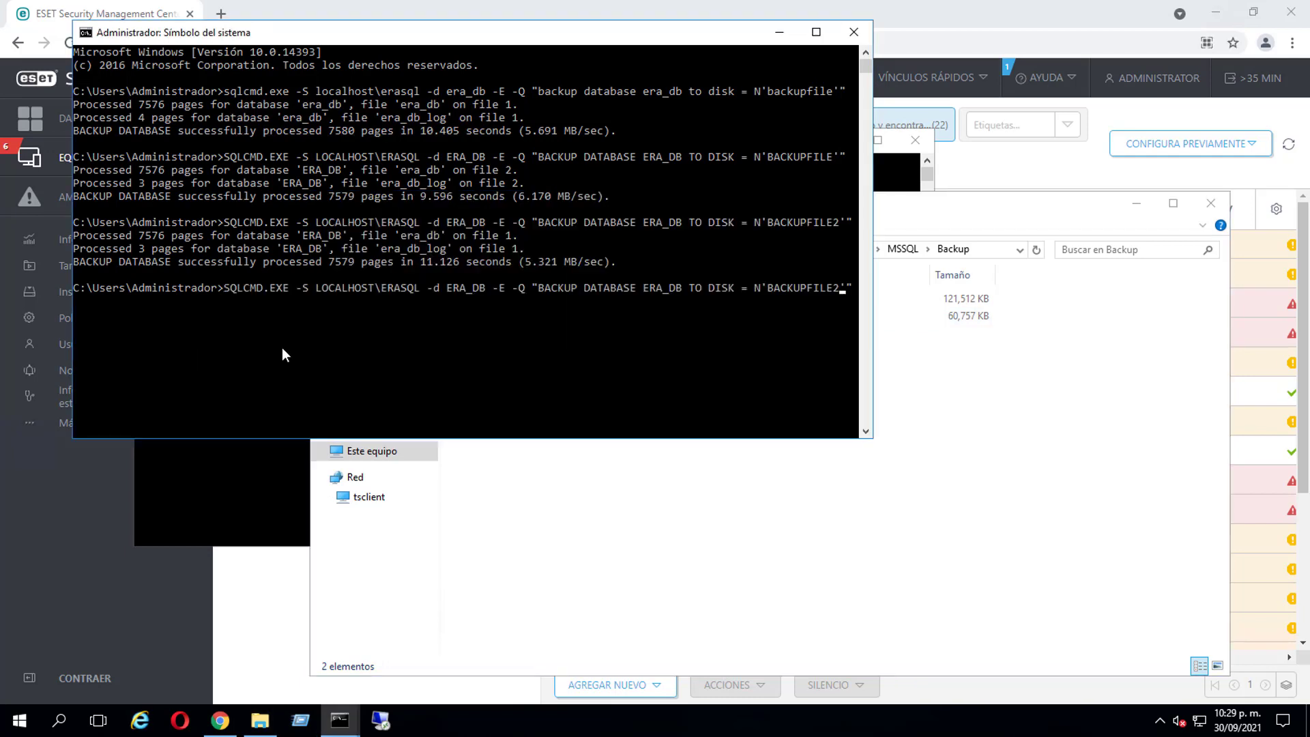
pyautogui.press('BackSpace')
pyautogui.press('BackSpace')
pyautogui.press('BackSpace')
pyautogui.press('BackSpace')
pyautogui.press('BackSpace')
pyautogui.press('BackSpace')
pyautogui.press('BackSpace')
pyautogui.press('BackSpace')
pyautogui.press('BackSpace')
pyautogui.press('BackSpace')
pyautogui.press('BackSpace')
pyautogui.write('bac')
pyautogui.write('kup')
pyautogui.write('.erabd')
pyautogui.write('.')
pyautogui.write('30.9.')
pyautogui.press('BackSpace')
pyautogui.press('BackSpace')
pyautogui.press('BackSpace')
pyautogui.write('.')
pyautogui.write('09')
pyautogui.press('BackSpace')
pyautogui.press('BackSpace')
pyautogui.press('BackSpace')
pyautogui.write('092021')
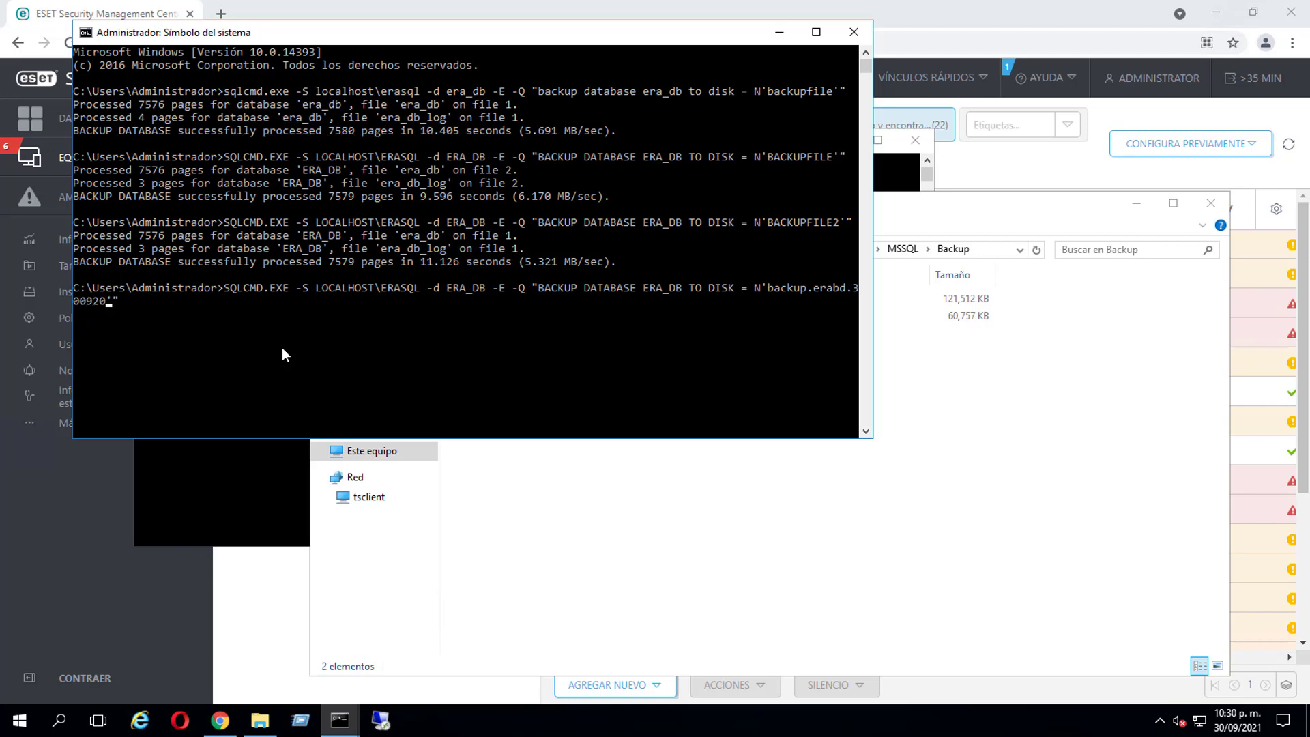
pyautogui.press('Return')
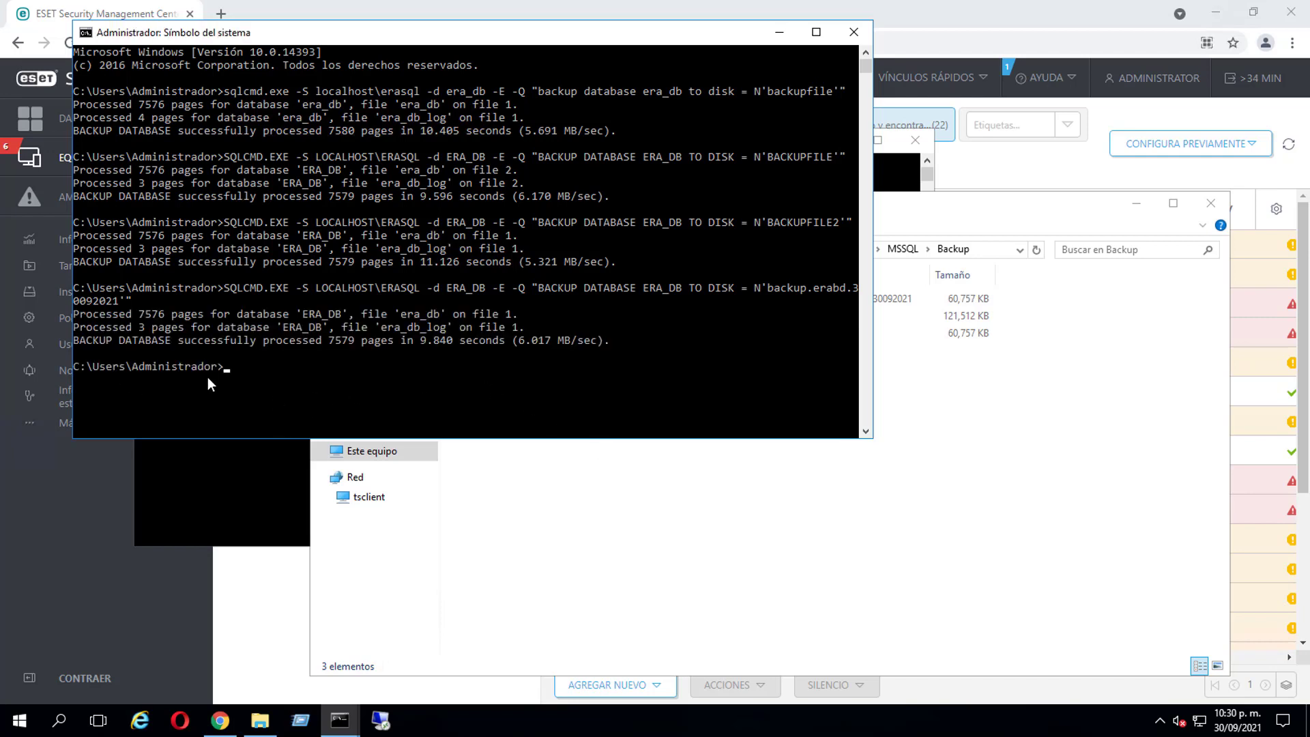
pyautogui.click(716, 521)
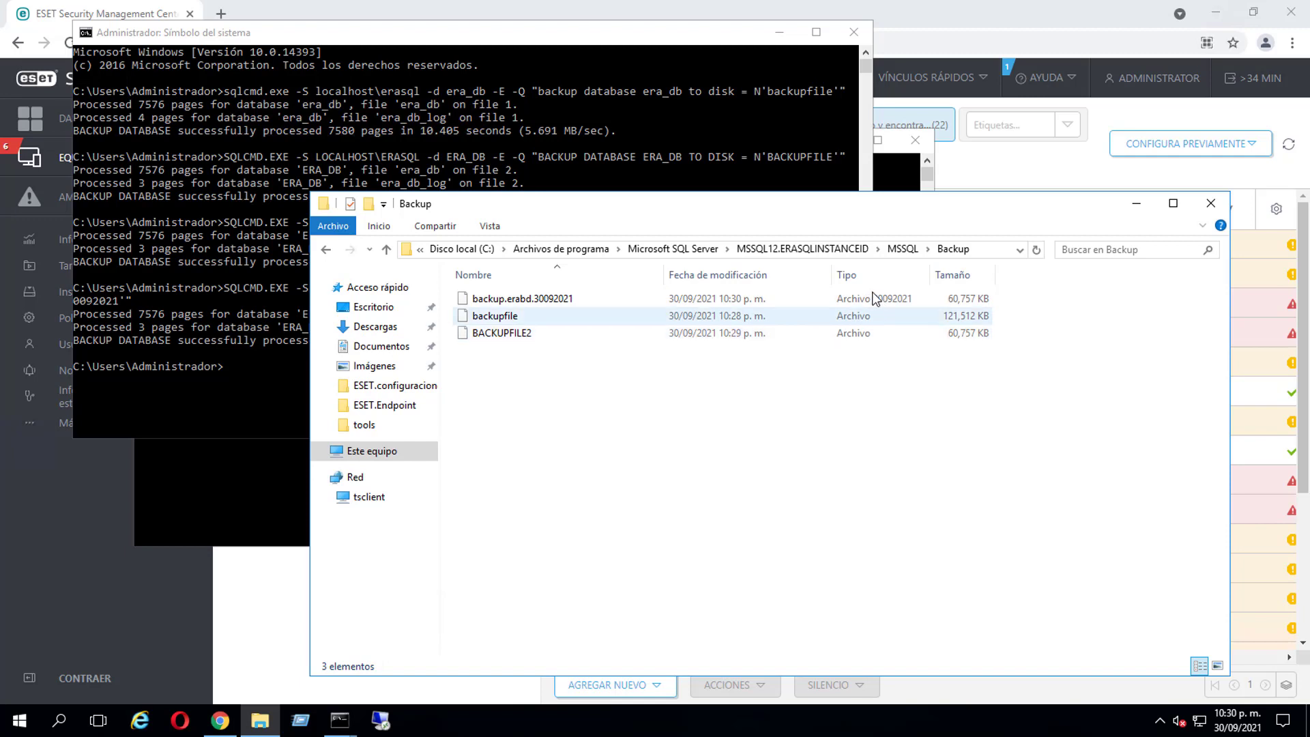
# Rerun the ERA_DB backup command with the extension .bac added, targeting backup.erabd.30092021.bac.
pyautogui.click(254, 403)
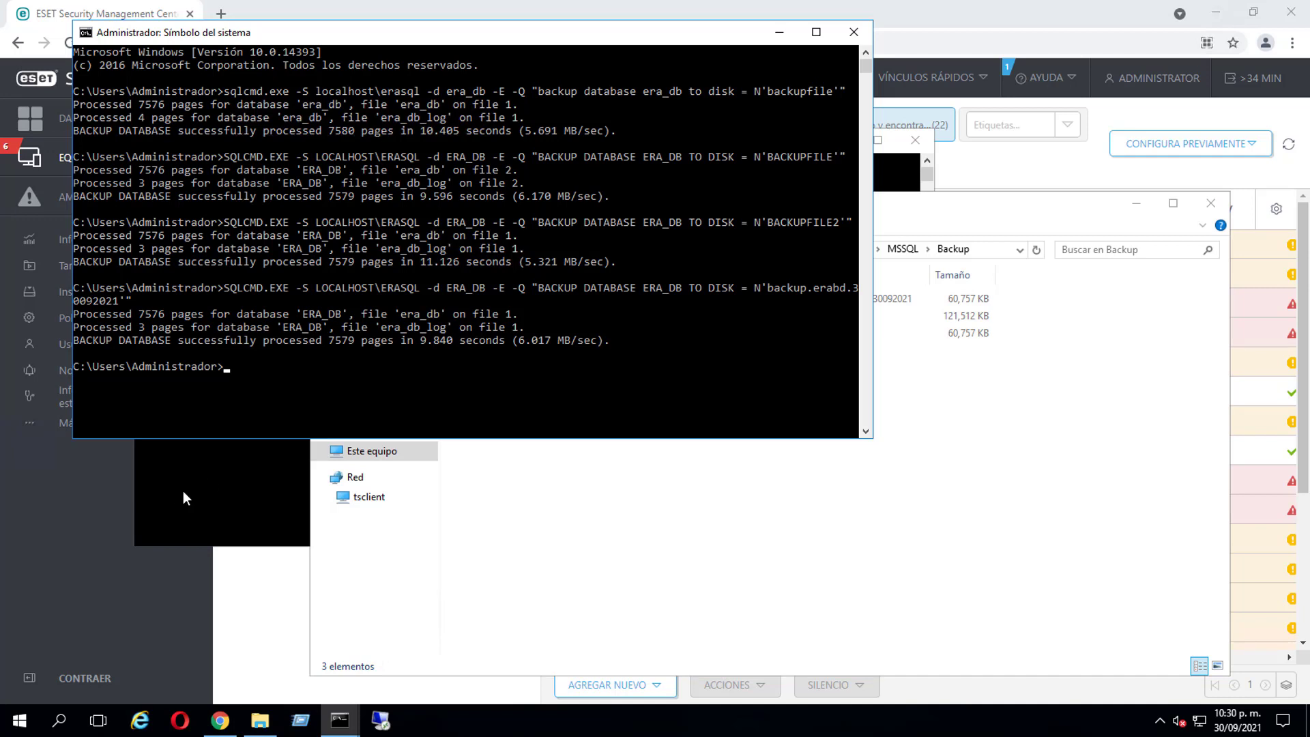
pyautogui.click(324, 397)
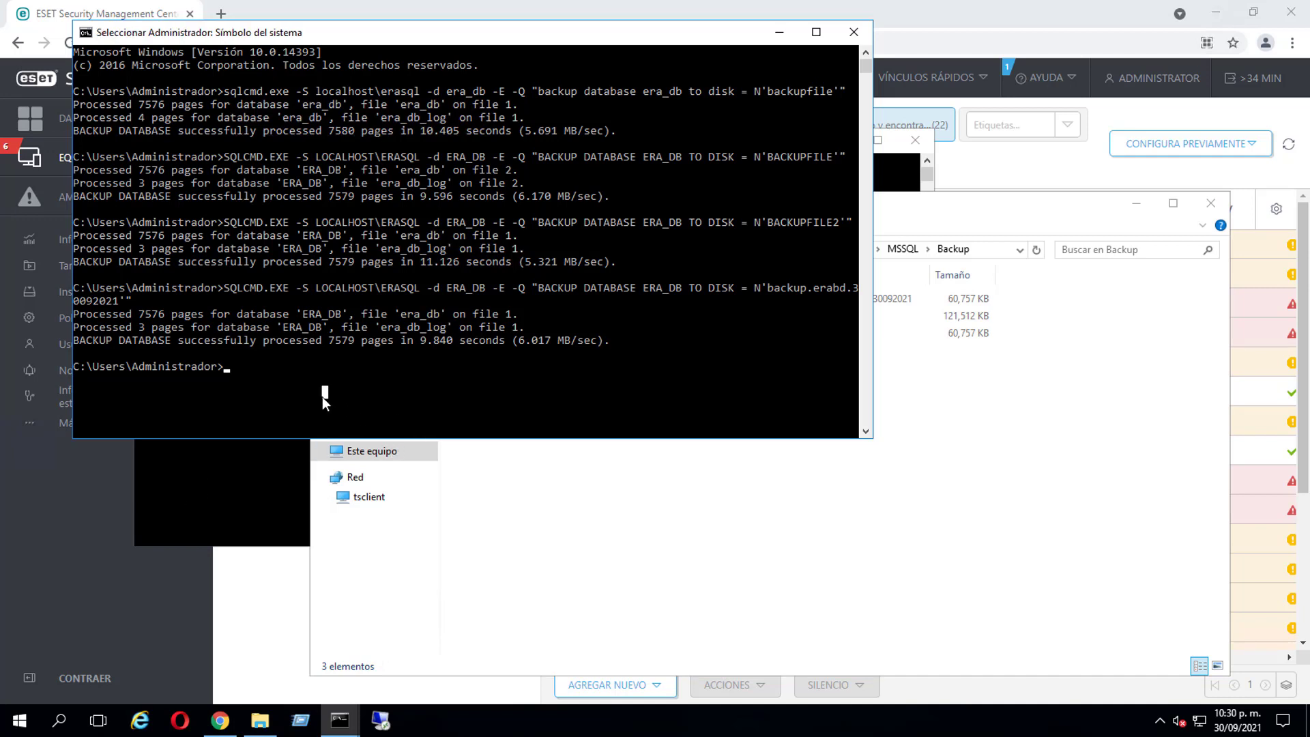
pyautogui.press('Up')
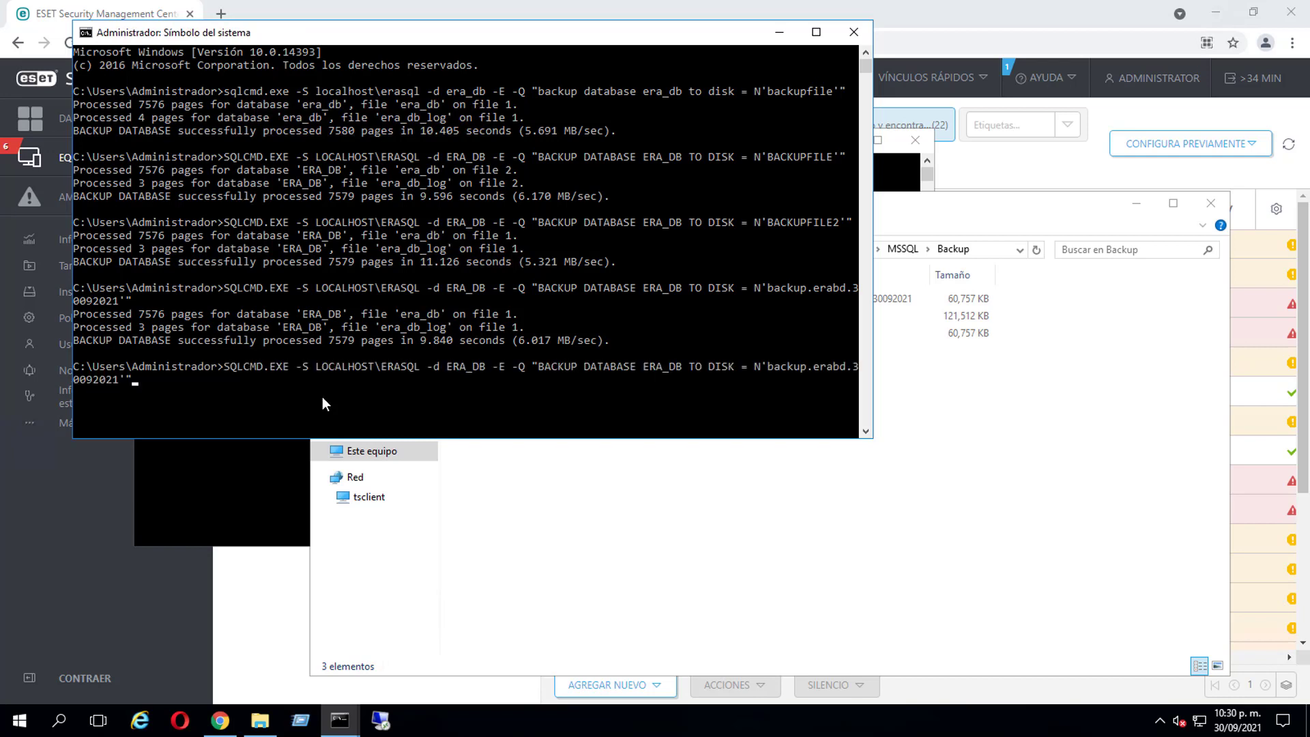
pyautogui.press('Left')
pyautogui.press('Left')
pyautogui.write('.bac')
pyautogui.press('Return')
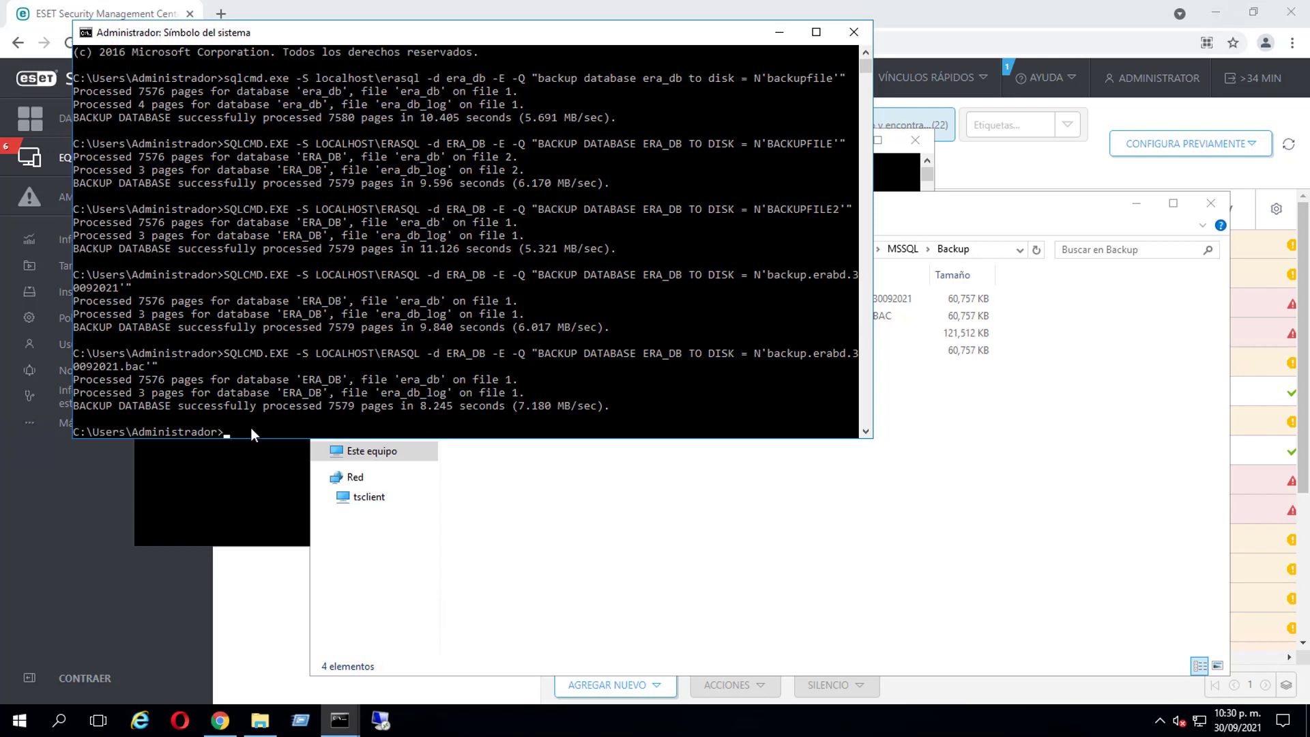
# Rerun the ERA_DB backup with the target extension changed to .bak, writing to backup.erabd.30092021.bak.
pyautogui.press('Up')
pyautogui.press('Left')
pyautogui.press('Left')
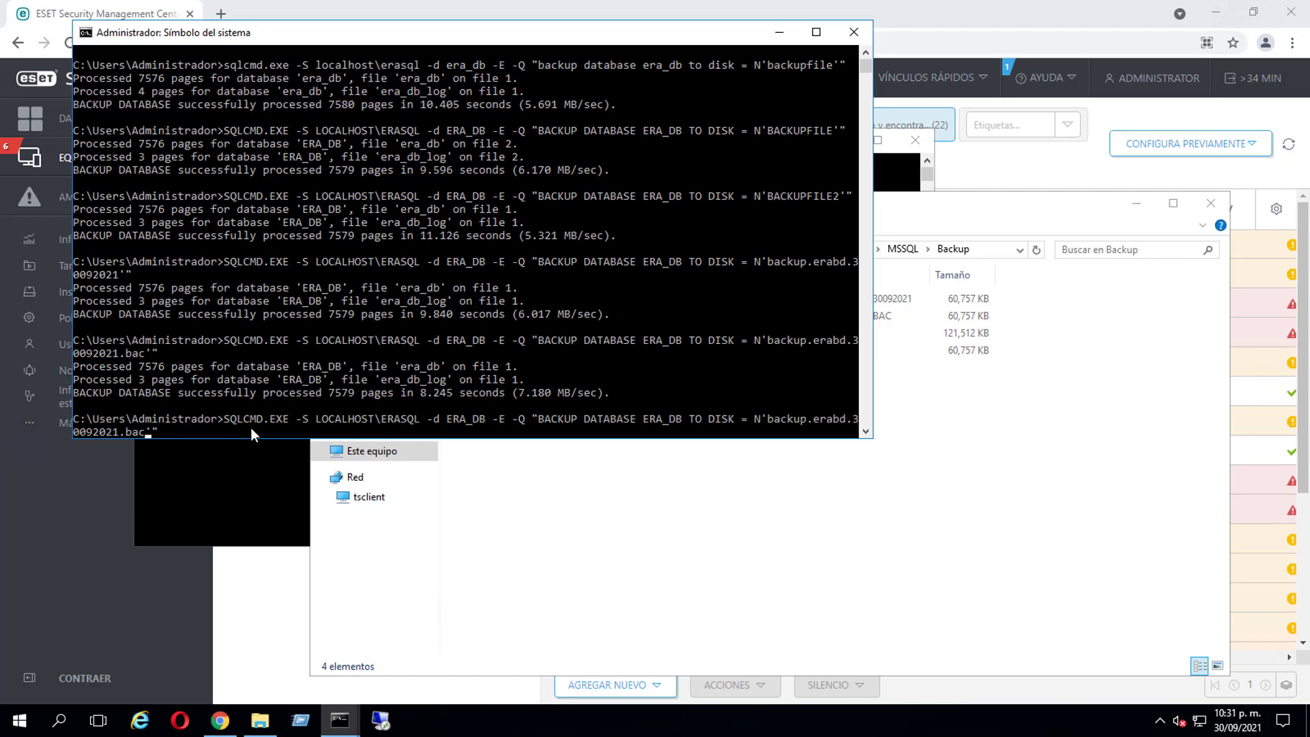
pyautogui.press('BackSpace')
pyautogui.write('k')
pyautogui.press('Return')
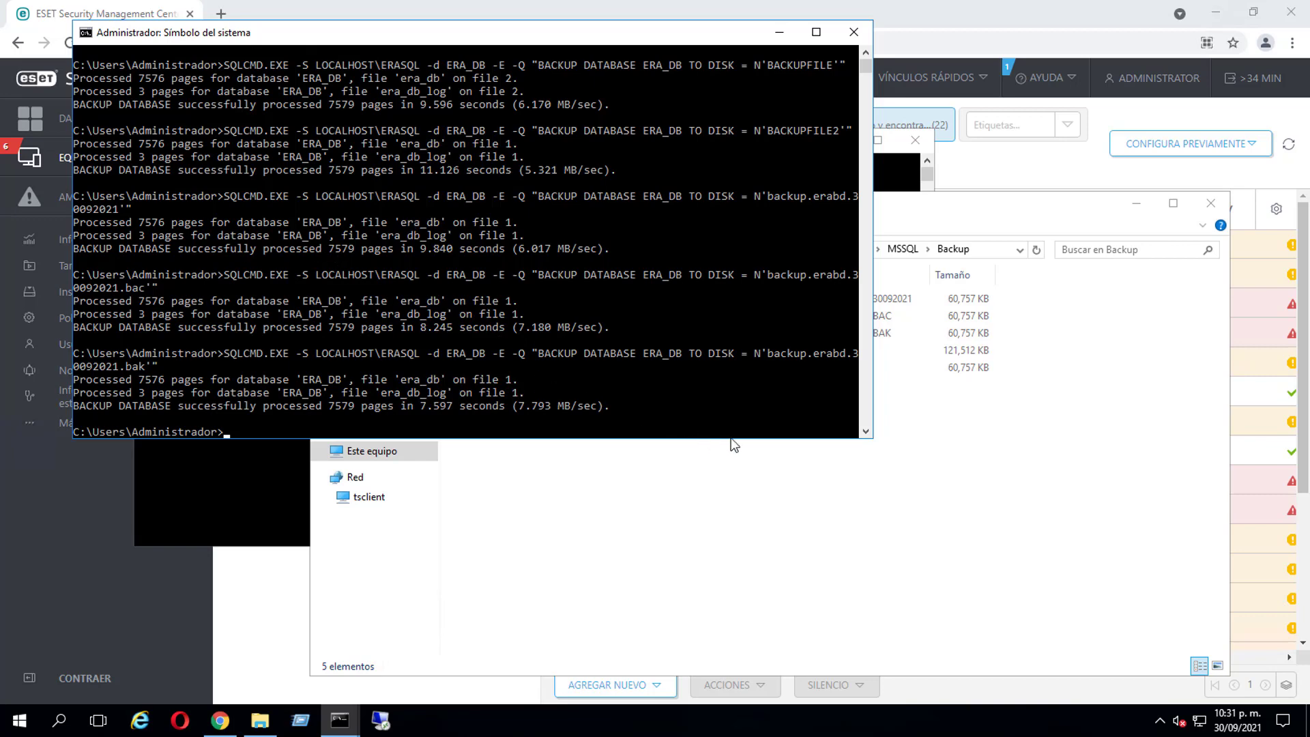
# Compare the names, types and sizes of the files in the Backup folder with the backup commands in the console.
pyautogui.click(638, 500)
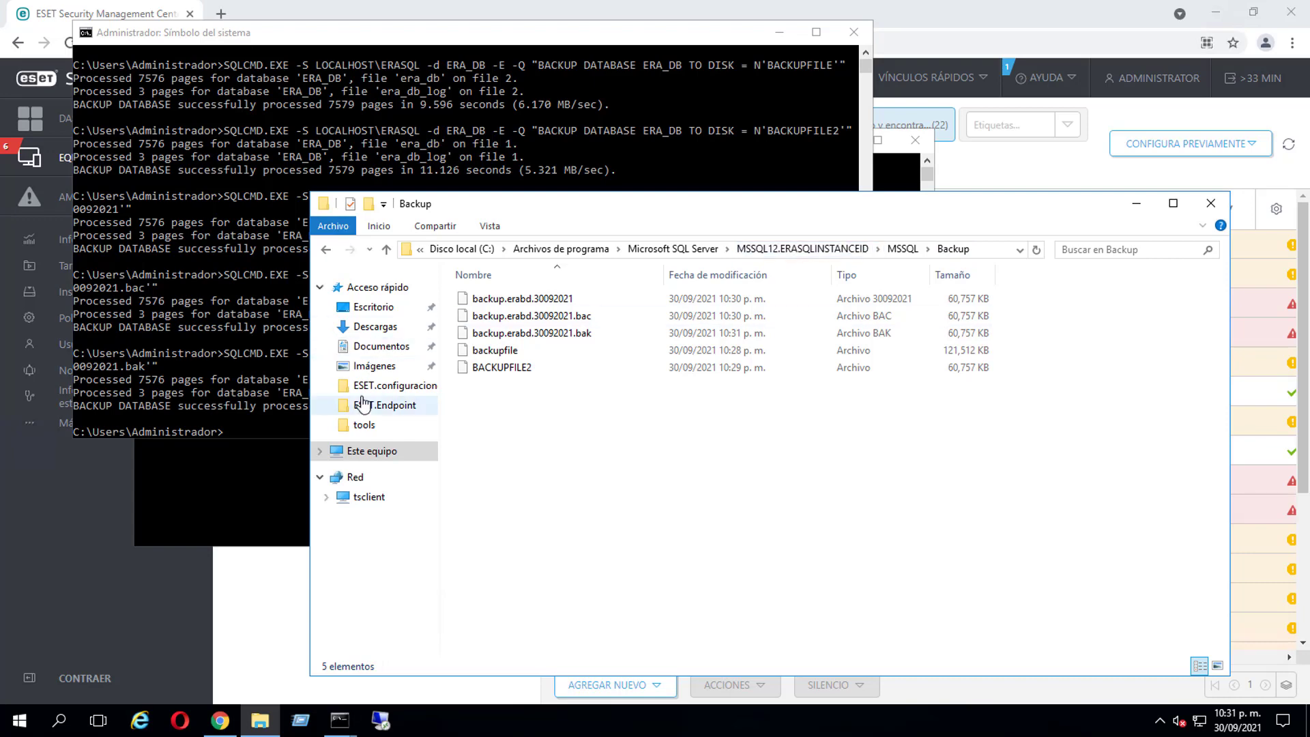
pyautogui.click(251, 426)
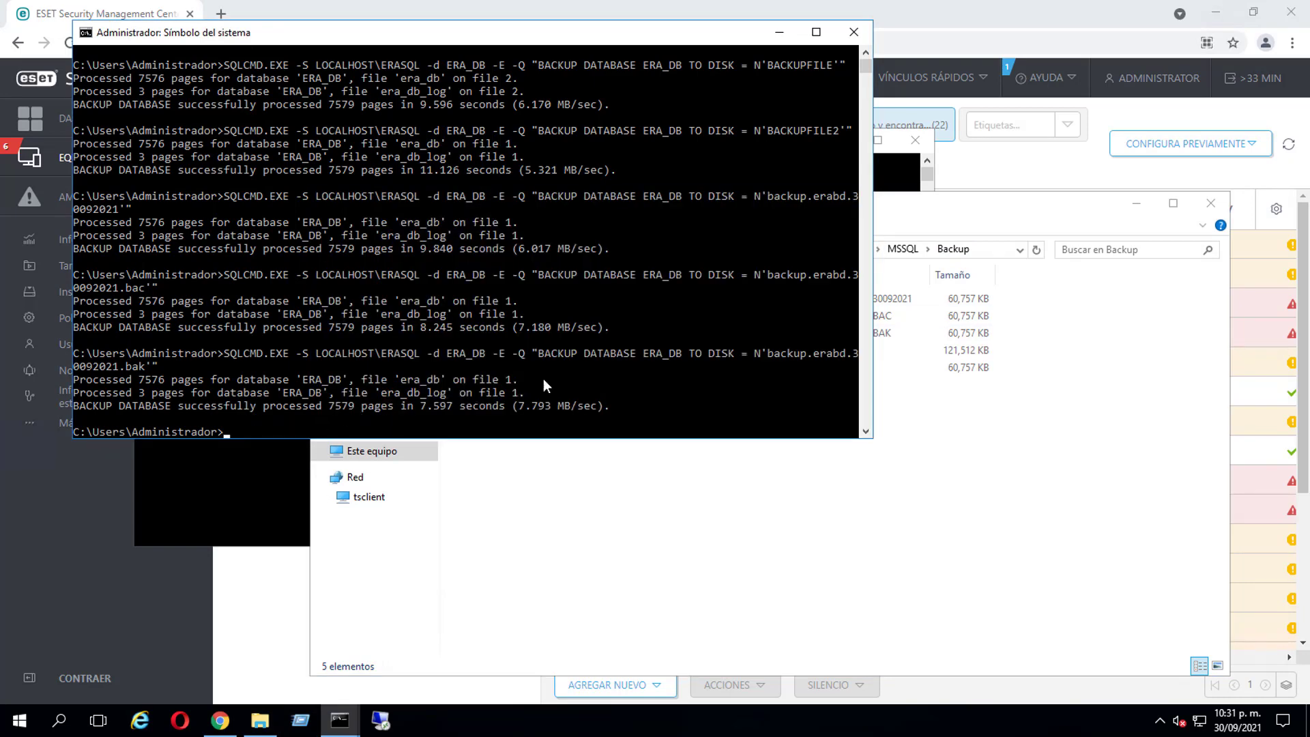
pyautogui.click(1012, 220)
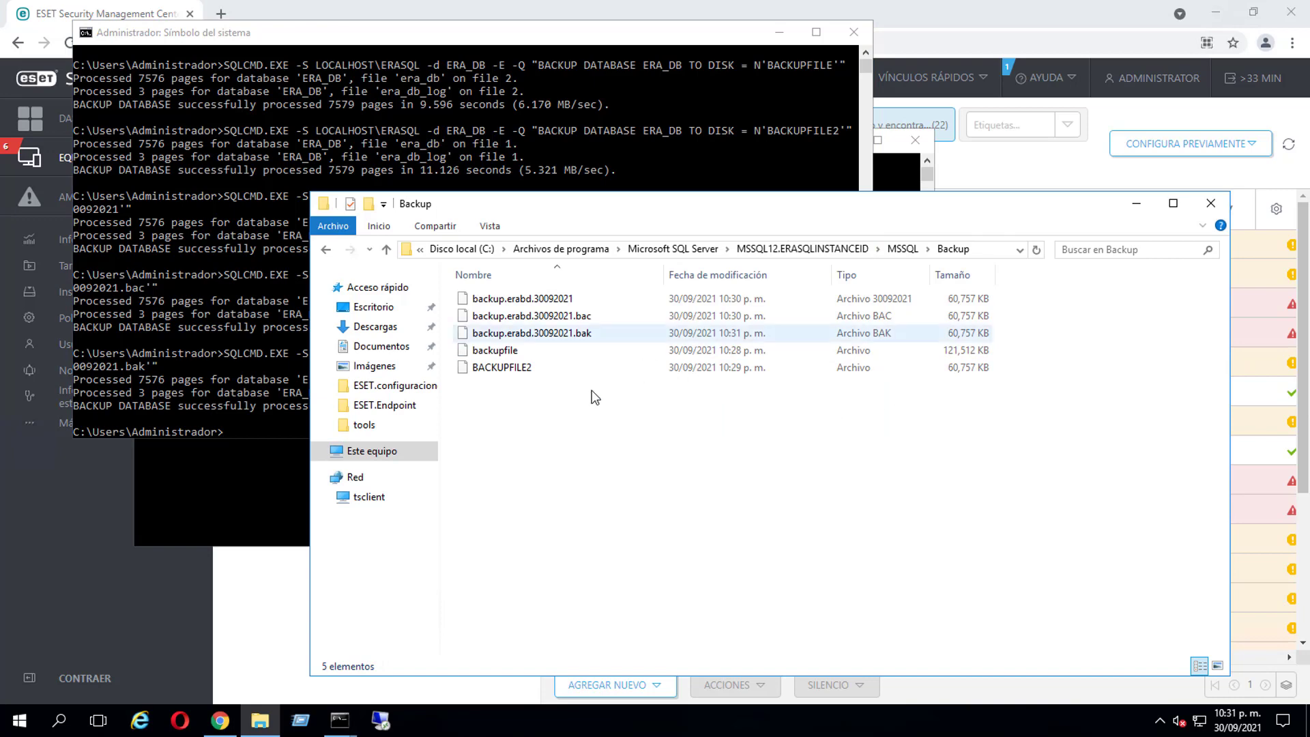
# Try to back up ERA_DB to C:\backup.erabd.30092021.bak by adding the C:\ path to the previous command, and return to the Backup folder.
pyautogui.click(232, 429)
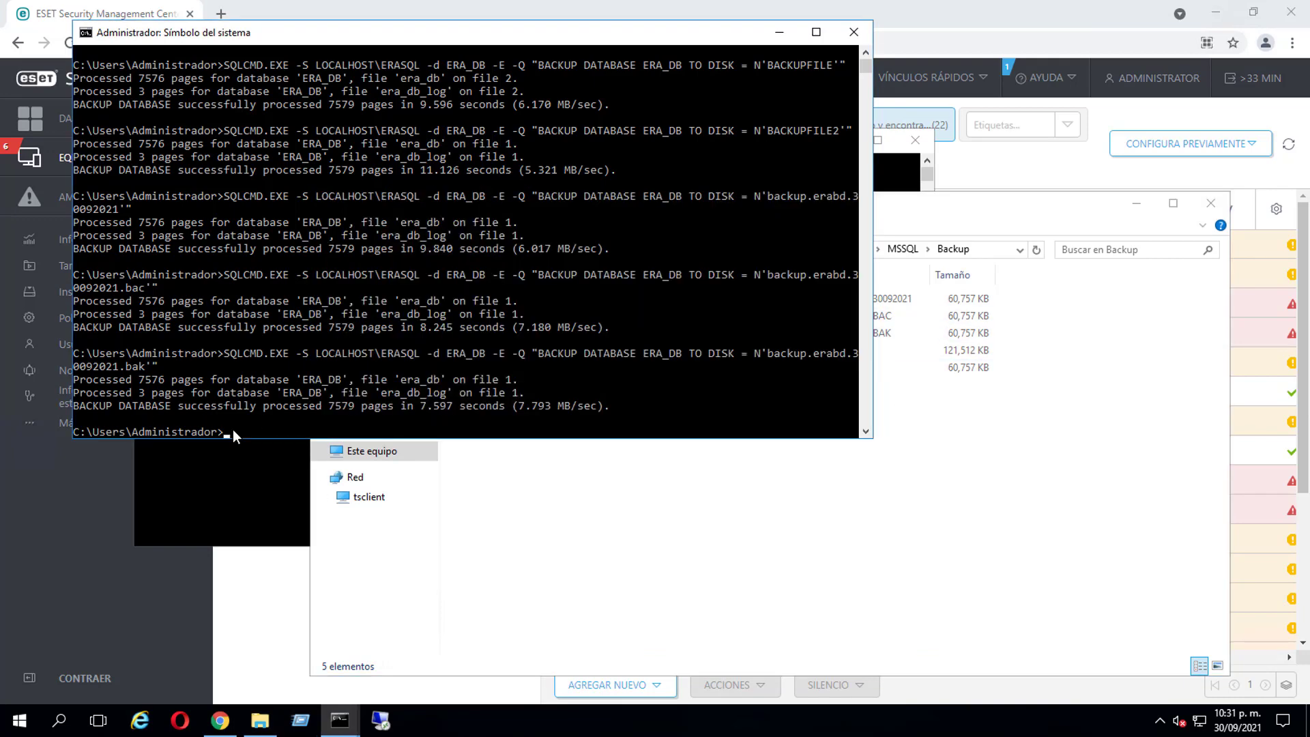
pyautogui.press('Up')
pyautogui.press('Left')
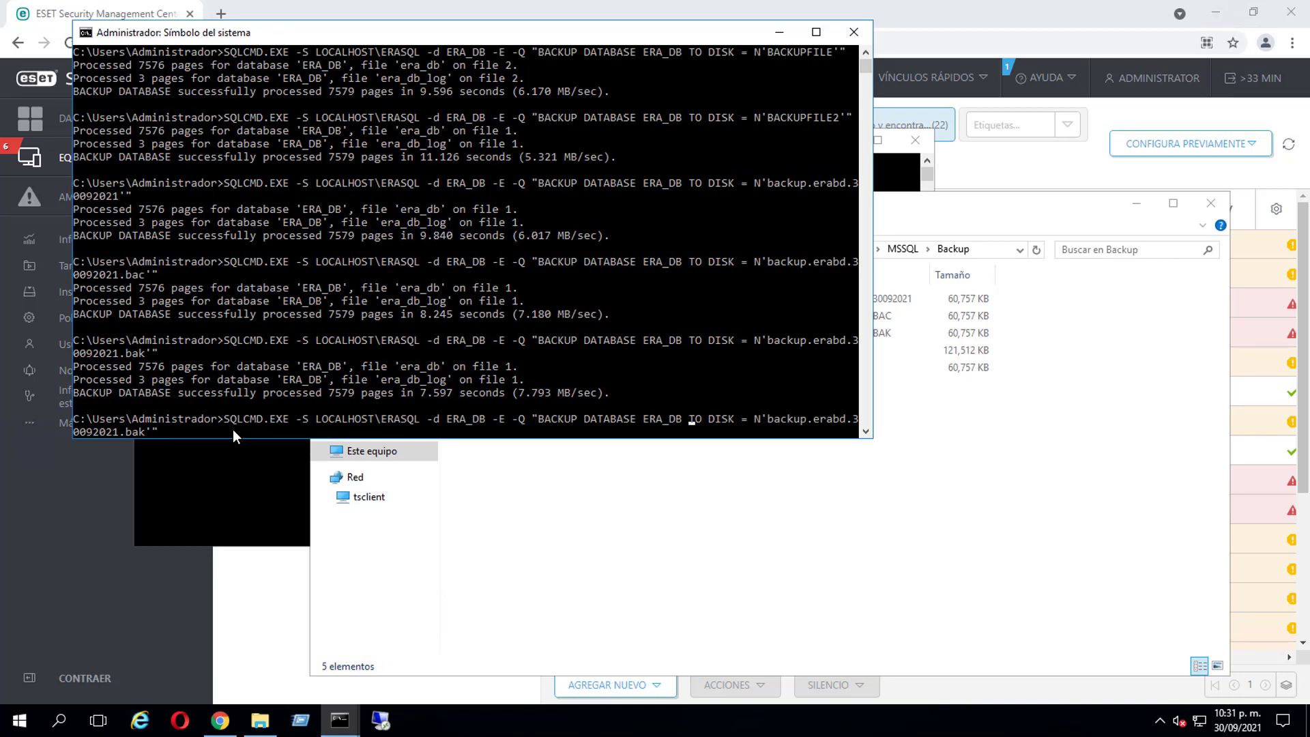
pyautogui.press('Right')
pyautogui.press('Right')
pyautogui.press('Right')
pyautogui.press('Right')
pyautogui.press('Right')
pyautogui.press('Right')
pyautogui.press('Right')
pyautogui.press('Right')
pyautogui.write('C')
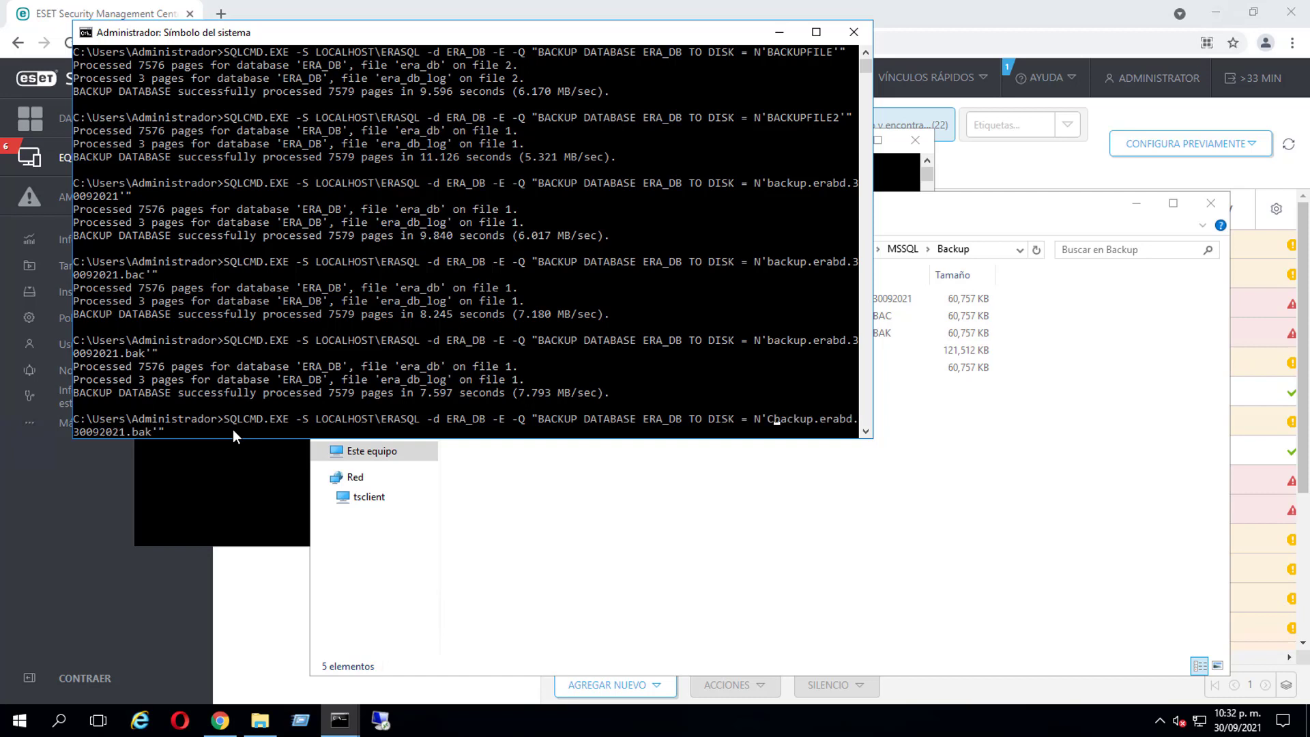
pyautogui.write(':\\')
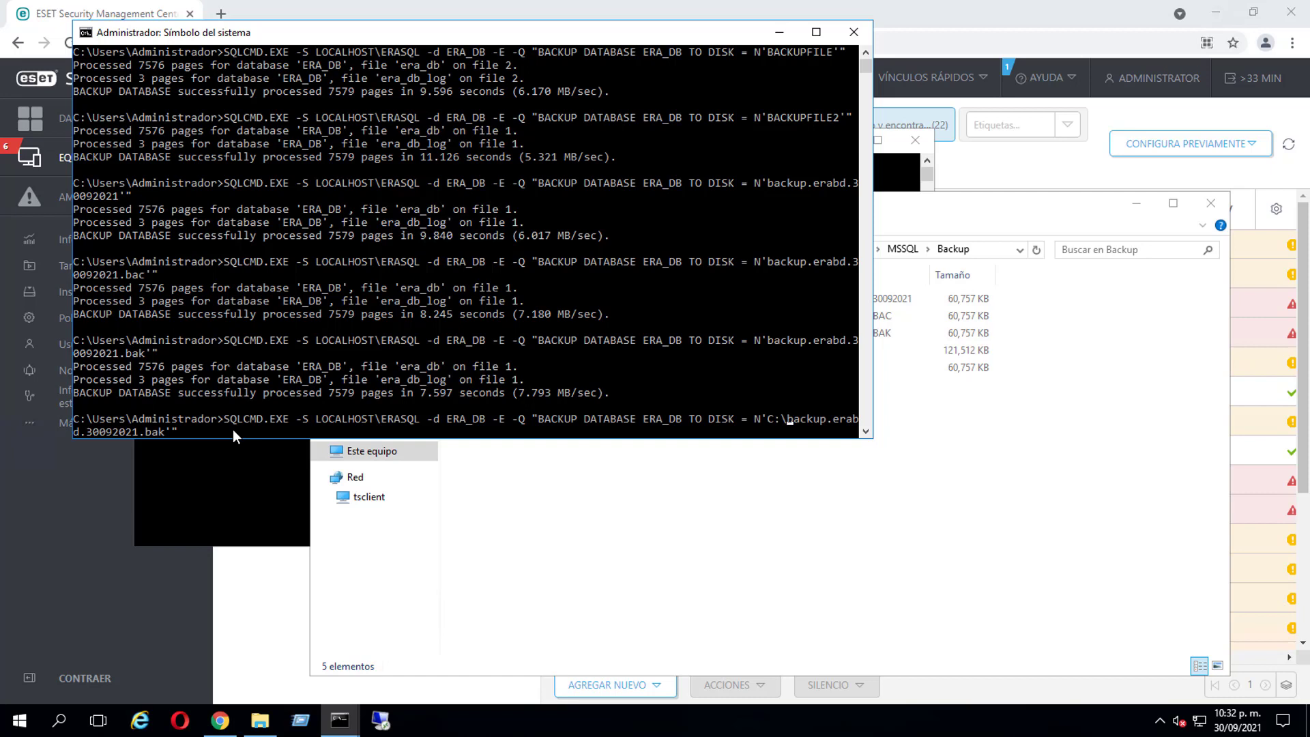
pyautogui.press('Right')
pyautogui.press('Return')
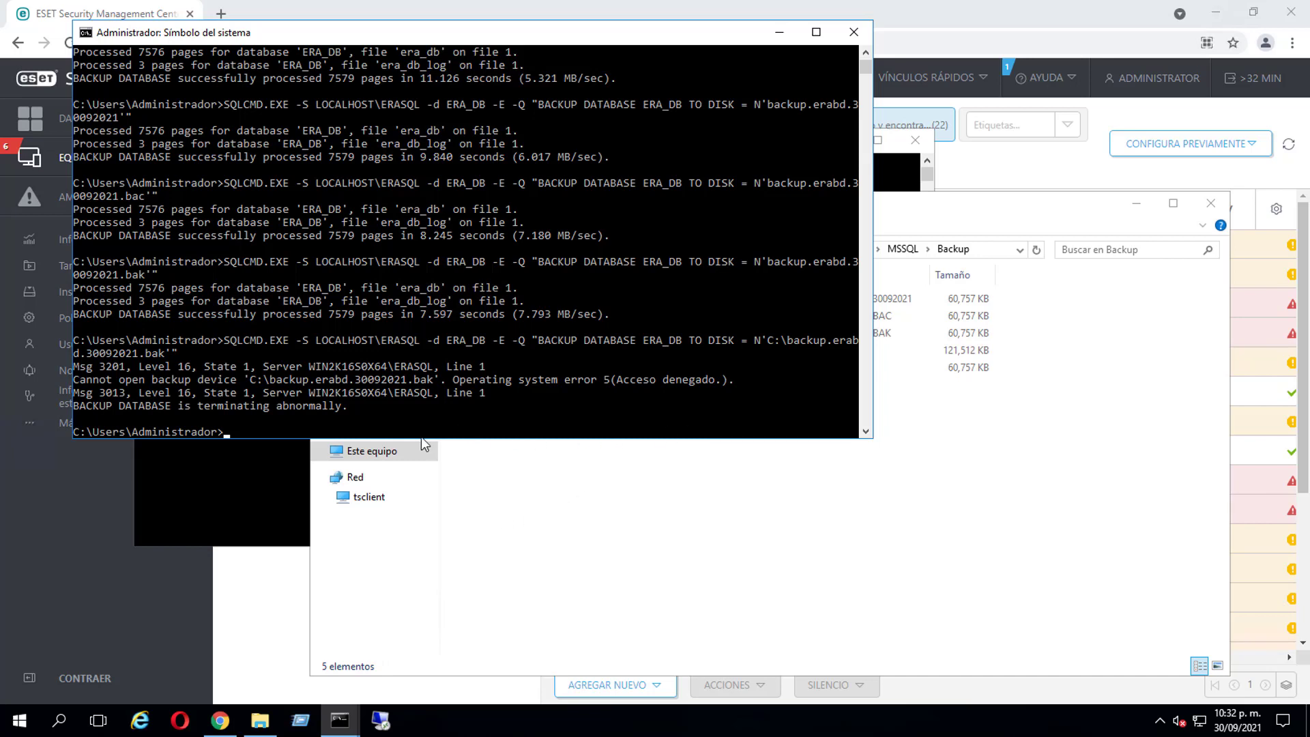
pyautogui.click(502, 417)
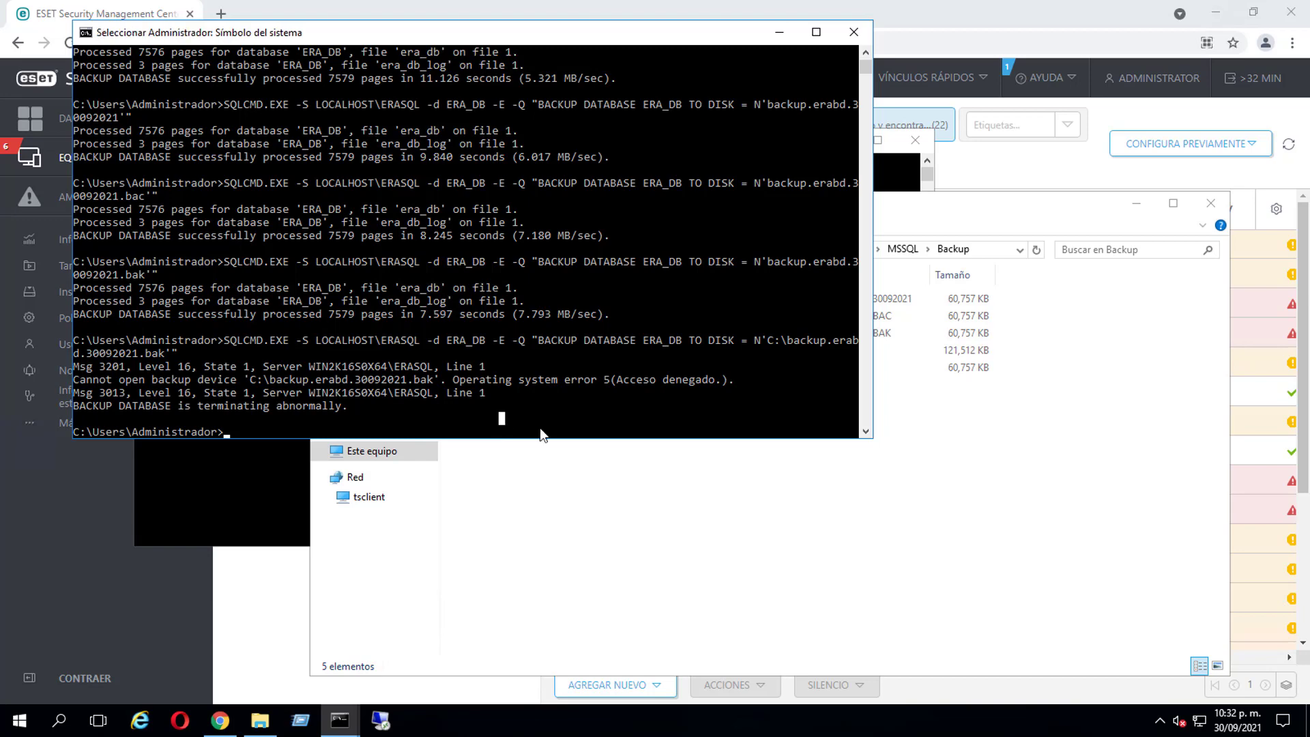
pyautogui.click(1045, 477)
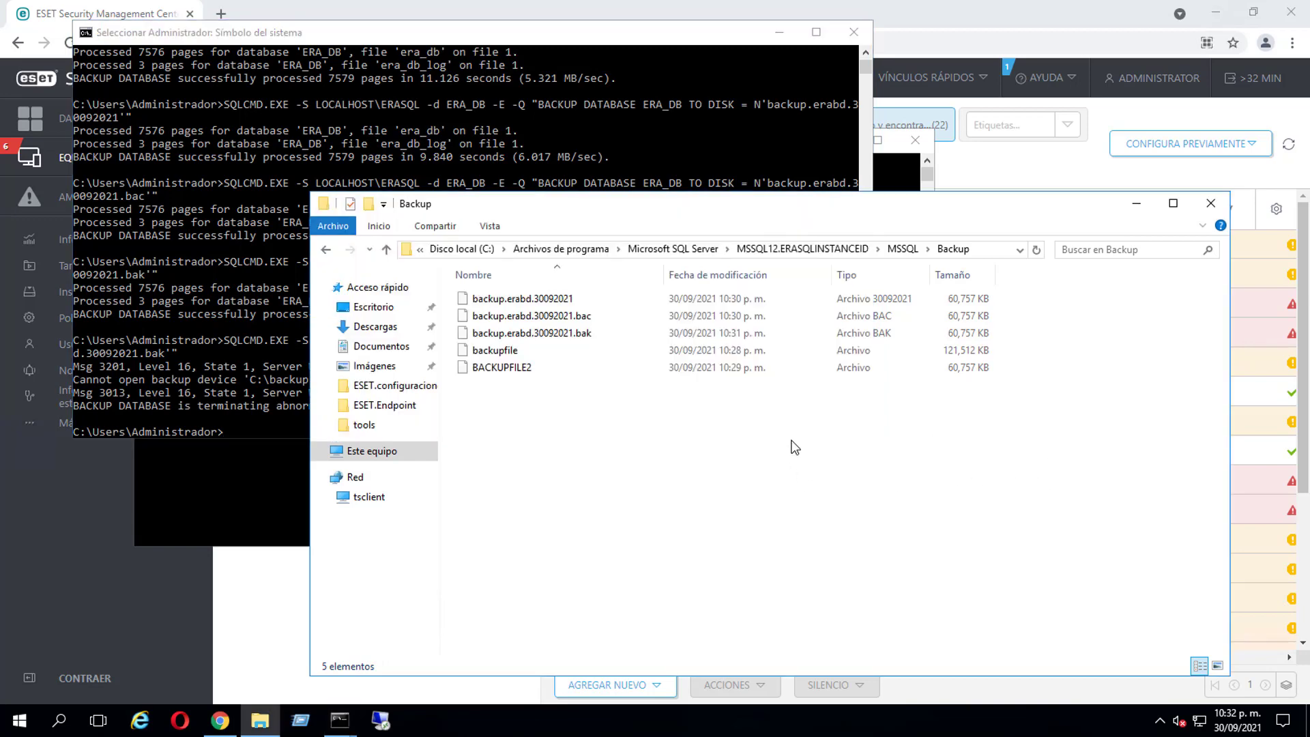